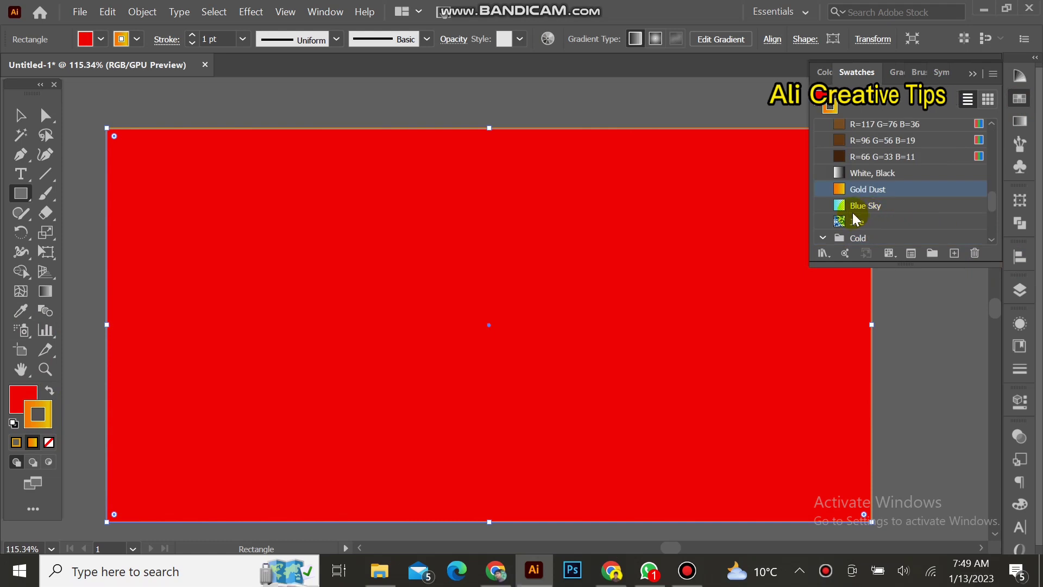
Step: Fill the background rectangle with the Blue Sky gradient, swap its red fill to the stroke, and lock the rectangle
{"action": "left_click", "coordinate": [861, 206]}
{"action": "left_click", "coordinate": [49, 393]}
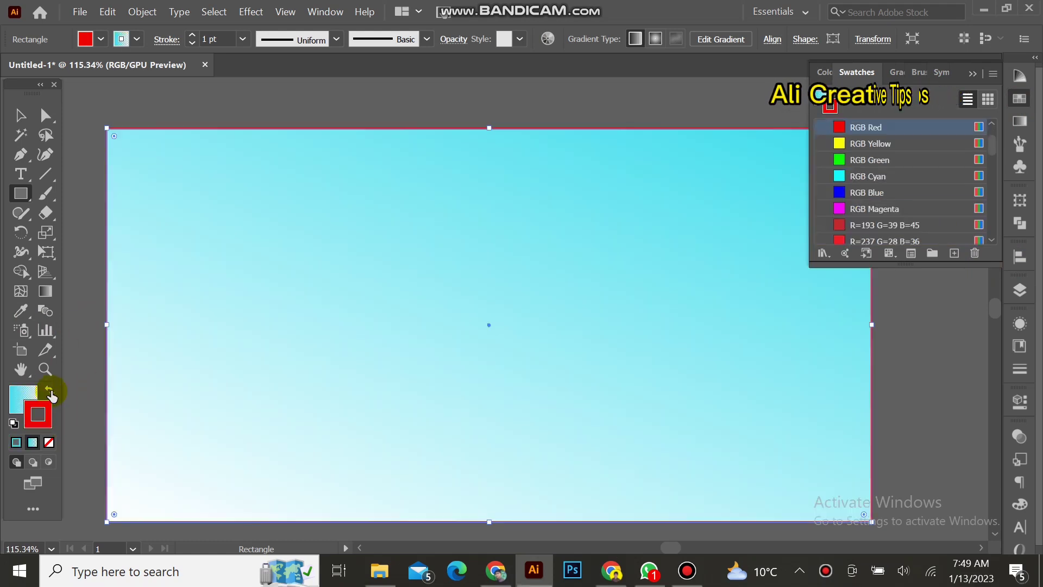
{"action": "left_click", "coordinate": [973, 74]}
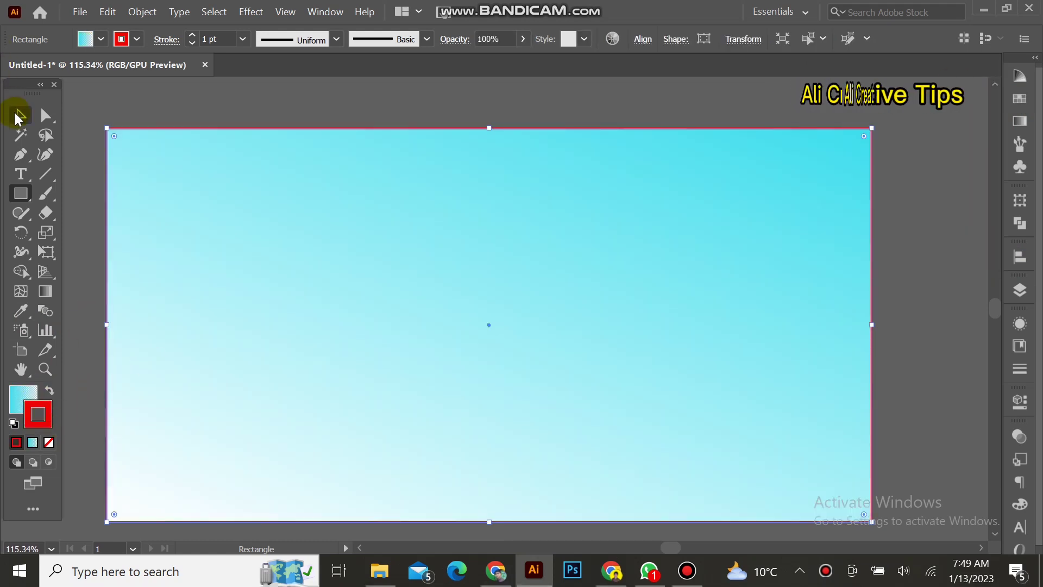
{"action": "key", "text": "ctrl+2"}
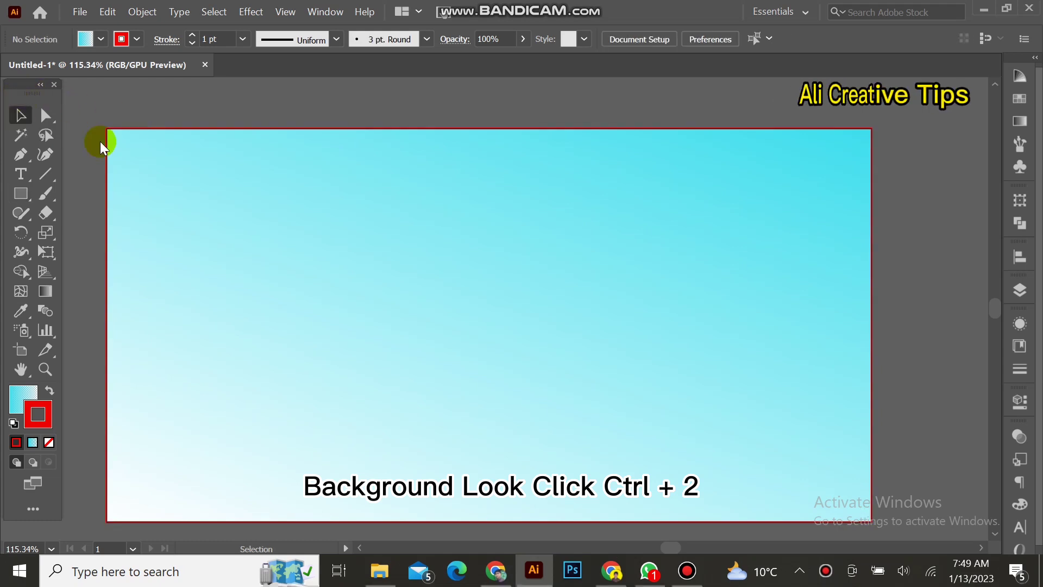
Step: Add the text letter "R" near the middle of the artboard and scale it up to a large size
{"action": "left_click", "coordinate": [46, 373]}
{"action": "left_click_drag", "start_coordinate": [366, 310], "coordinate": [403, 323]}
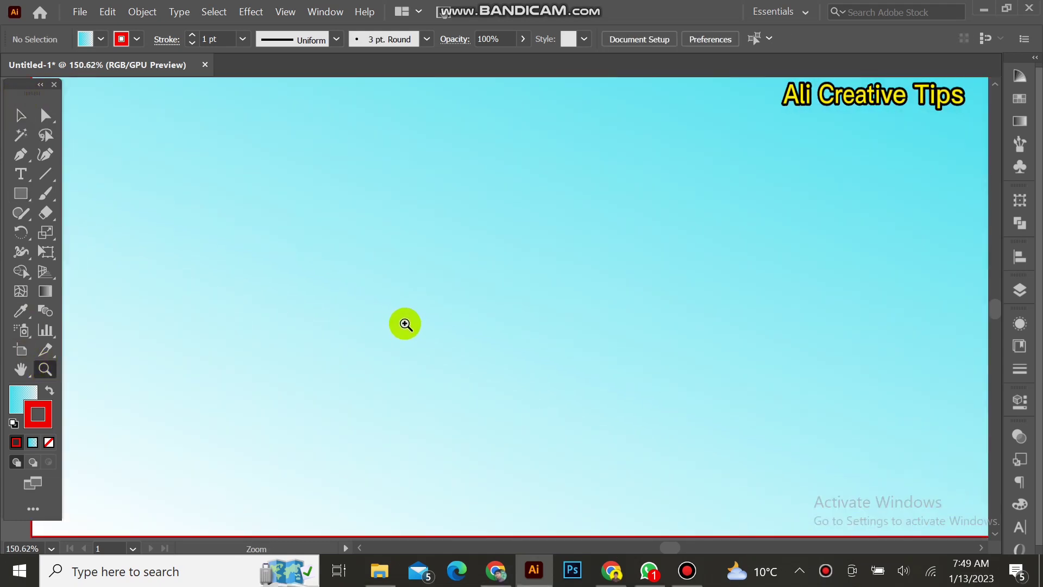
{"action": "scroll", "coordinate": [168, 295], "scroll_direction": "down", "scroll_amount": 2}
{"action": "left_click", "coordinate": [21, 174]}
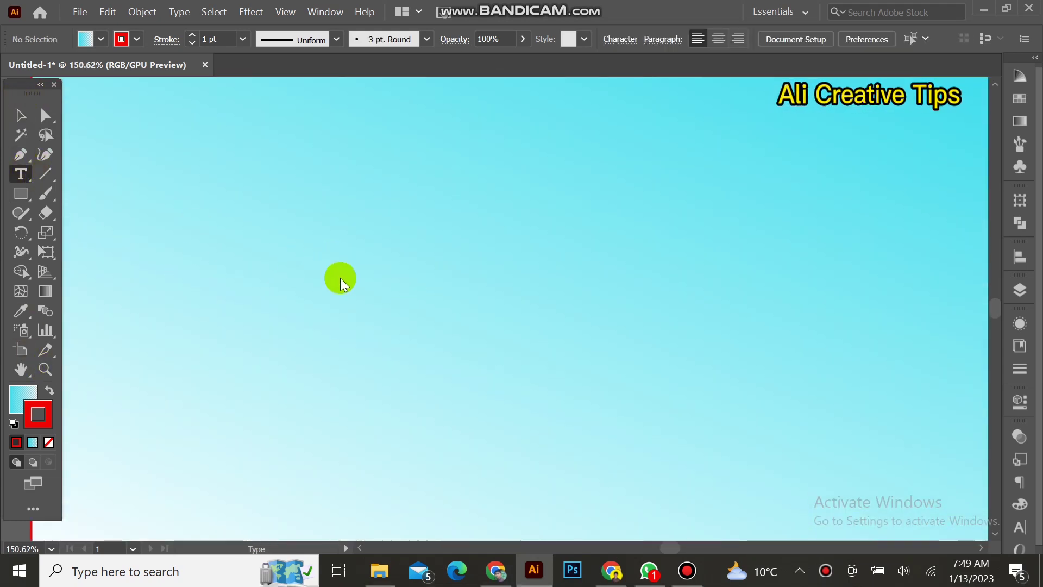
{"action": "left_click", "coordinate": [408, 293]}
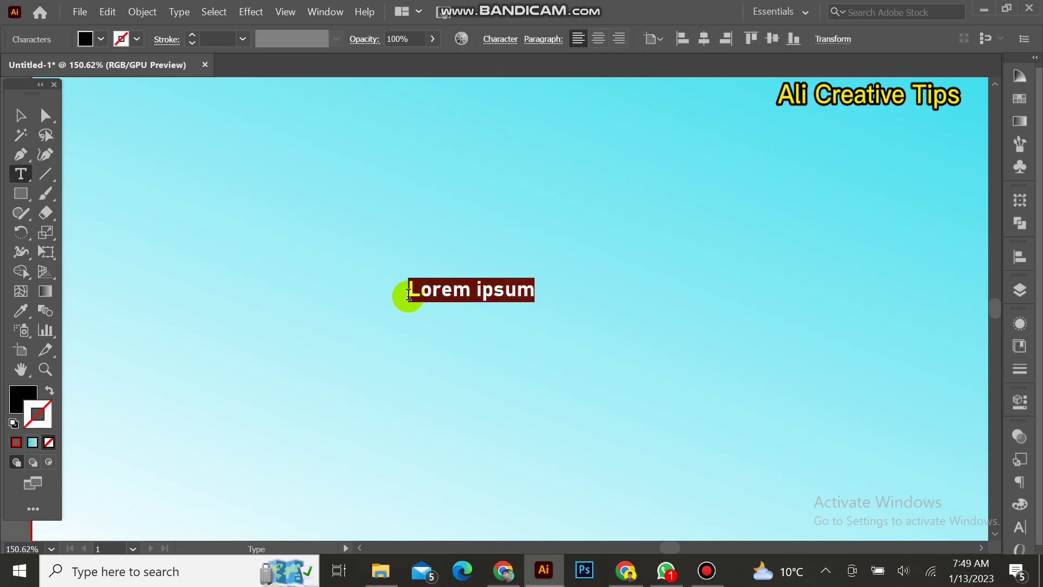
{"action": "type", "text": "R"}
{"action": "left_click", "coordinate": [35, 114]}
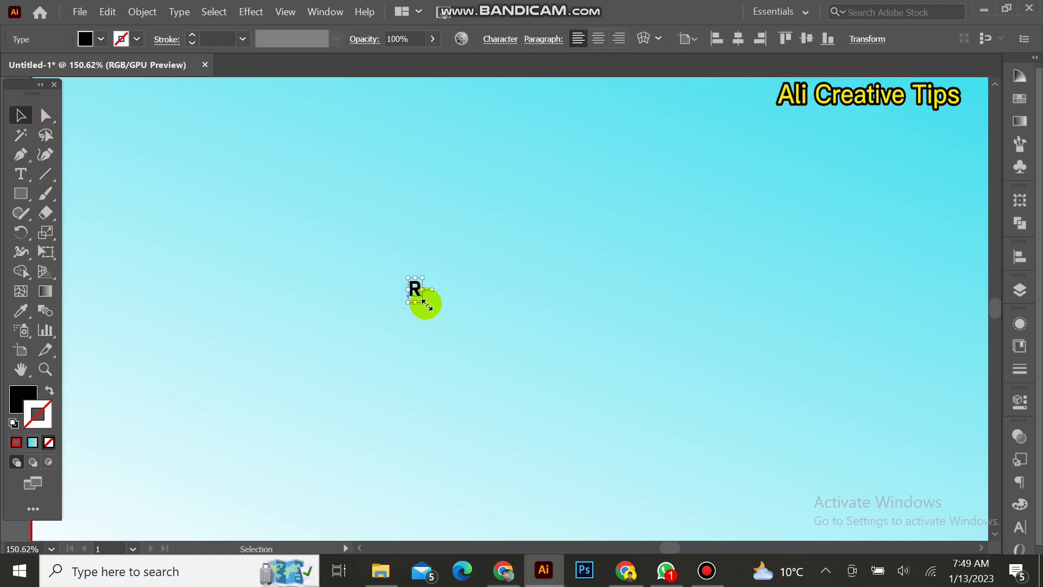
{"action": "left_click_drag", "start_coordinate": [427, 305], "coordinate": [459, 329]}
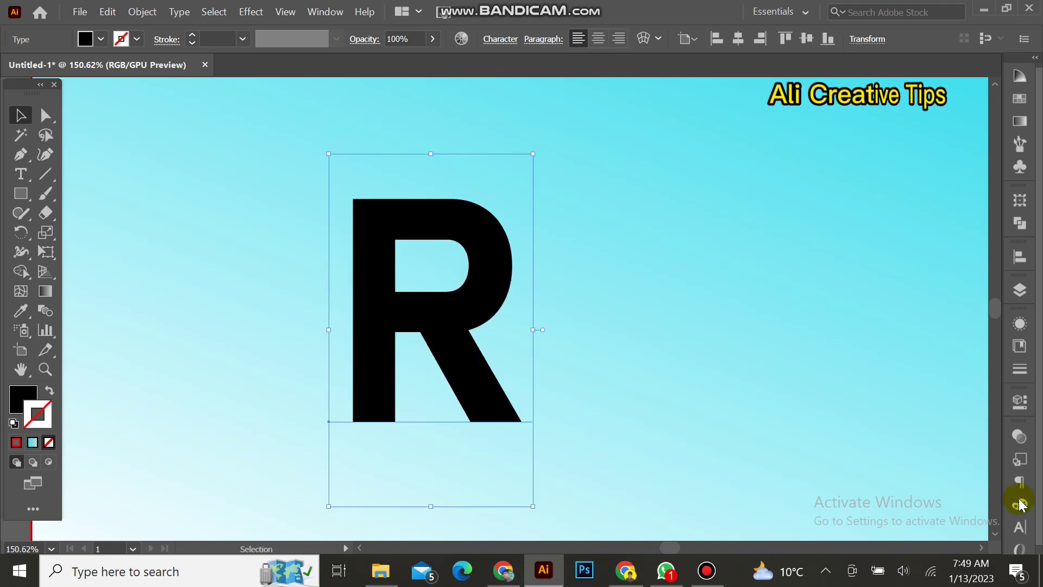
Step: Set the letter R's font to Source Code Variable with the Black style
{"action": "left_click", "coordinate": [1020, 527]}
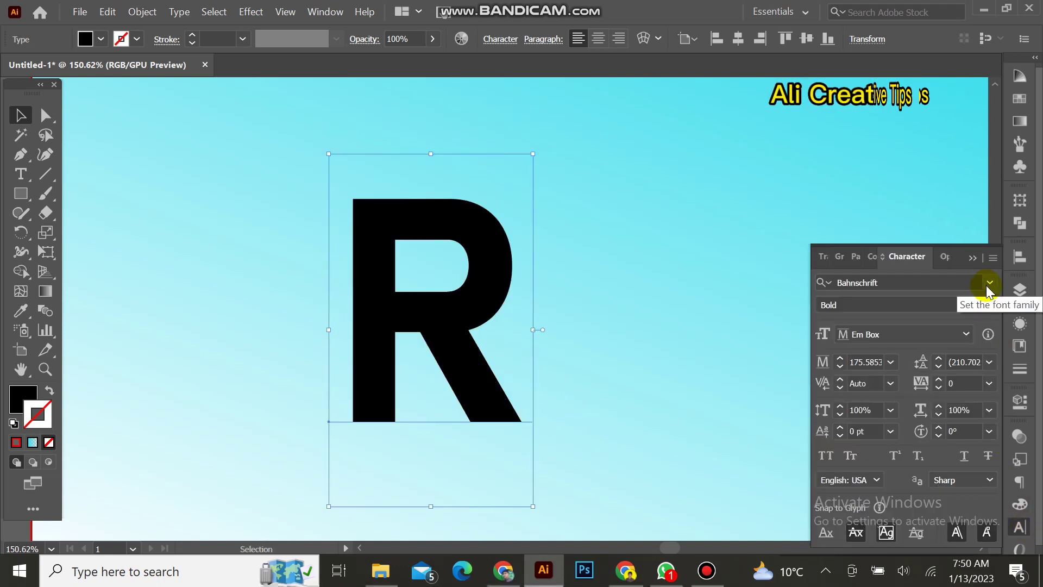
{"action": "left_click", "coordinate": [987, 282]}
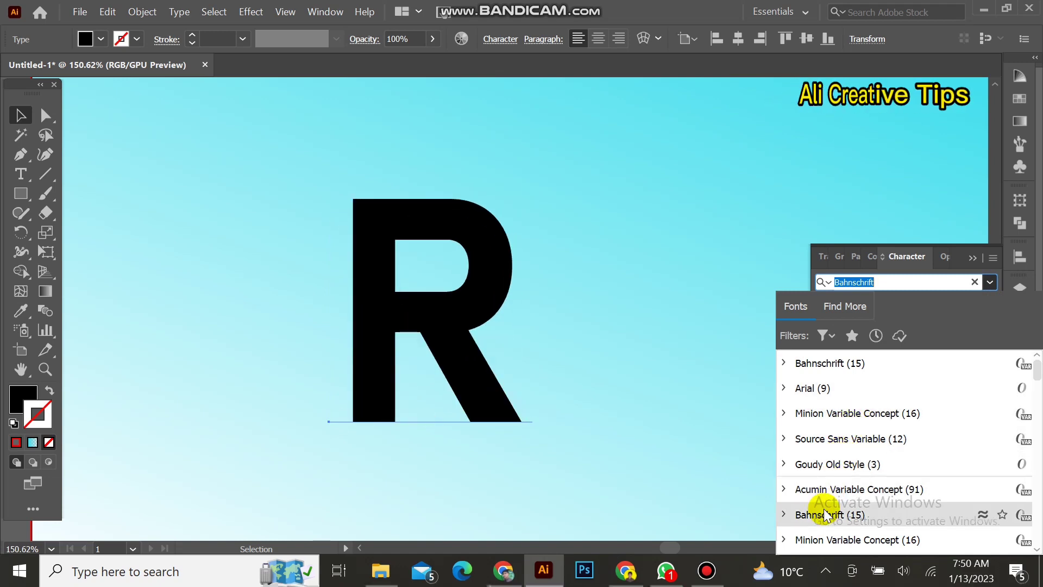
{"action": "scroll", "coordinate": [825, 513], "scroll_direction": "down", "scroll_amount": 3}
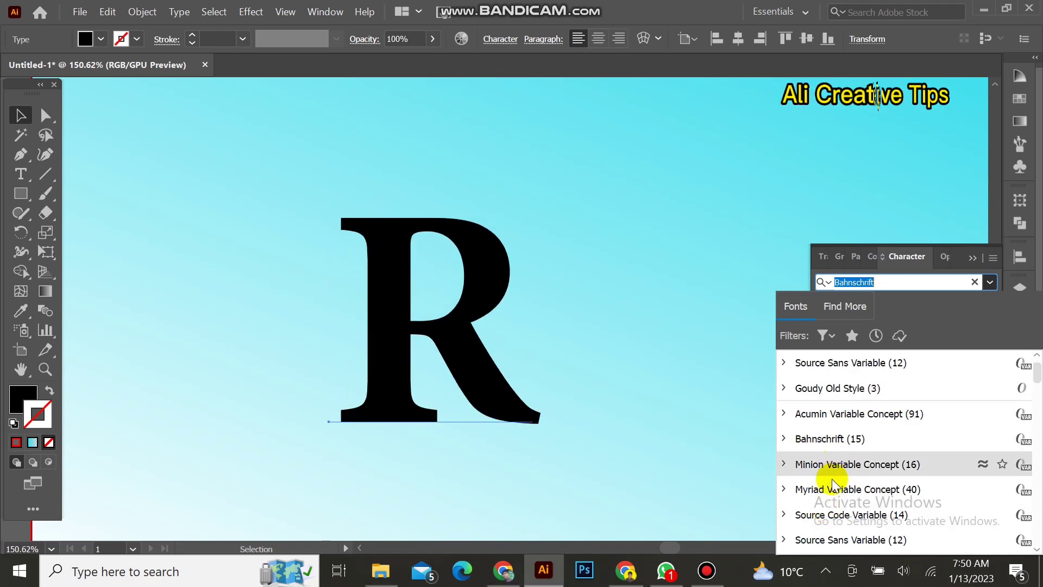
{"action": "left_click", "coordinate": [830, 513]}
{"action": "left_click", "coordinate": [971, 305]}
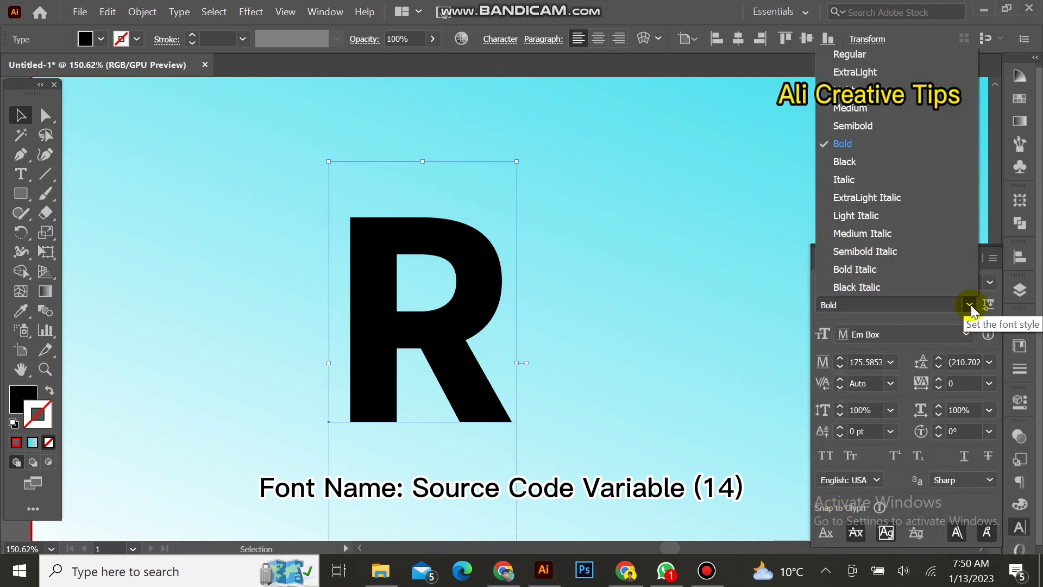
{"action": "left_click", "coordinate": [849, 163]}
{"action": "left_click", "coordinate": [861, 260]}
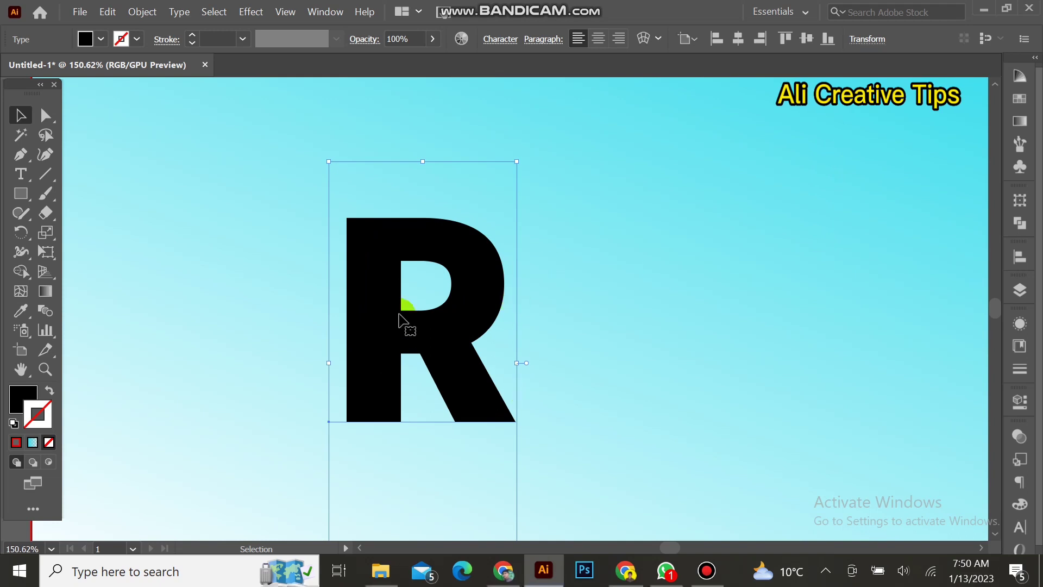
Step: Enlarge the letter R slightly and swap its fill and stroke so it has only a black 1 pt outline
{"action": "mouse_move", "coordinate": [402, 320]}
{"action": "left_mouse_down"}
{"action": "mouse_move", "coordinate": [419, 321]}
{"action": "mouse_move", "coordinate": [538, 497]}
{"action": "mouse_move", "coordinate": [526, 433]}
{"action": "left_mouse_up"}
{"action": "scroll", "coordinate": [482, 324], "scroll_direction": "up", "scroll_amount": 3}
{"action": "left_click", "coordinate": [48, 390]}
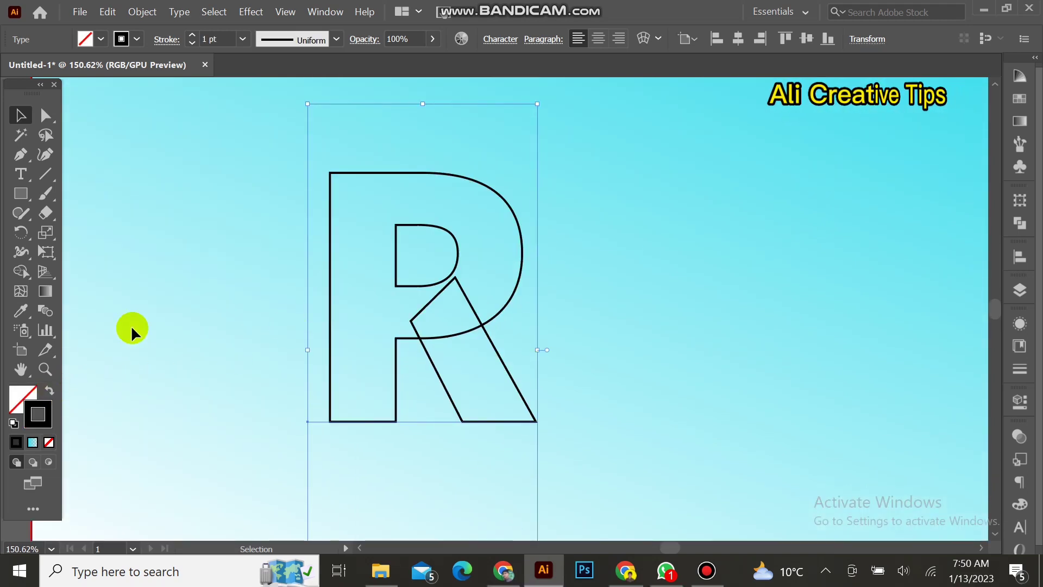
Step: Expand the outlined R text into editable vector paths
{"action": "scroll", "coordinate": [163, 282], "scroll_direction": "up", "scroll_amount": 1}
{"action": "left_click", "coordinate": [143, 12]}
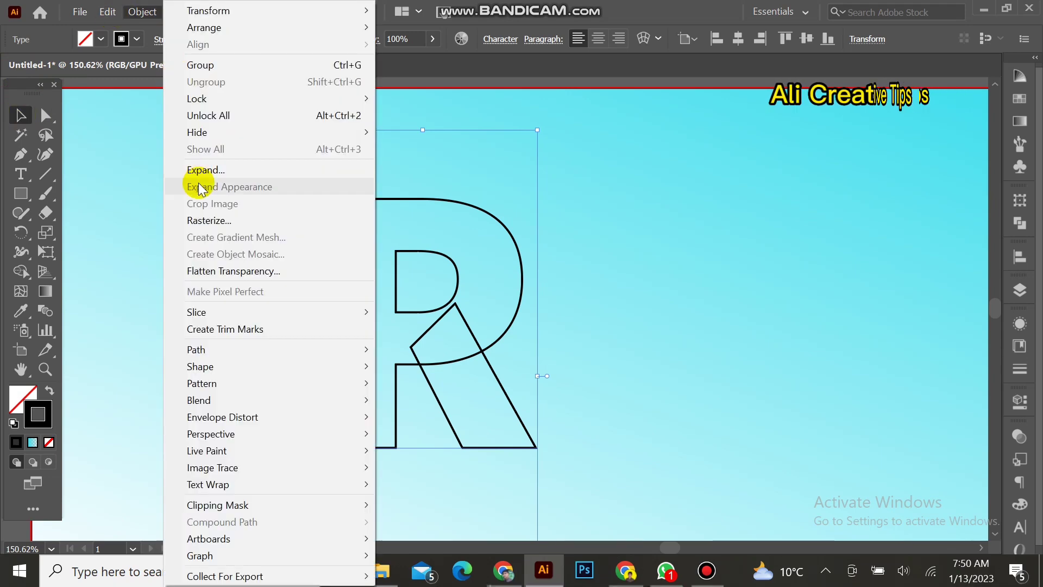
{"action": "left_click", "coordinate": [203, 166]}
{"action": "left_click", "coordinate": [509, 378]}
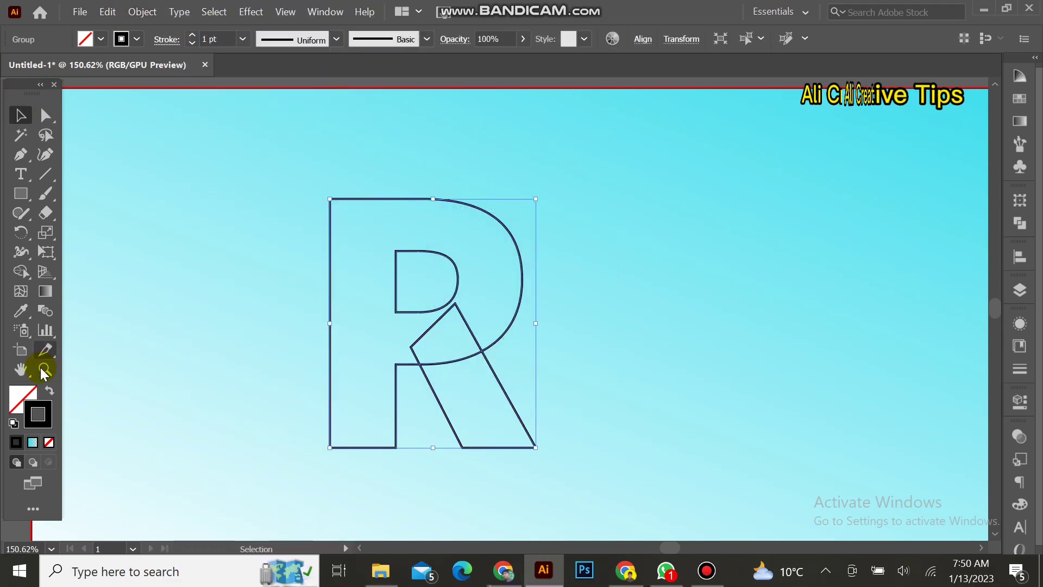
Step: Draw a horizontal line about 15 mm long from the upper-left corner of the R's counter to just past the stem's left edge
{"action": "left_click", "coordinate": [45, 370]}
{"action": "left_click_drag", "start_coordinate": [249, 319], "coordinate": [435, 324]}
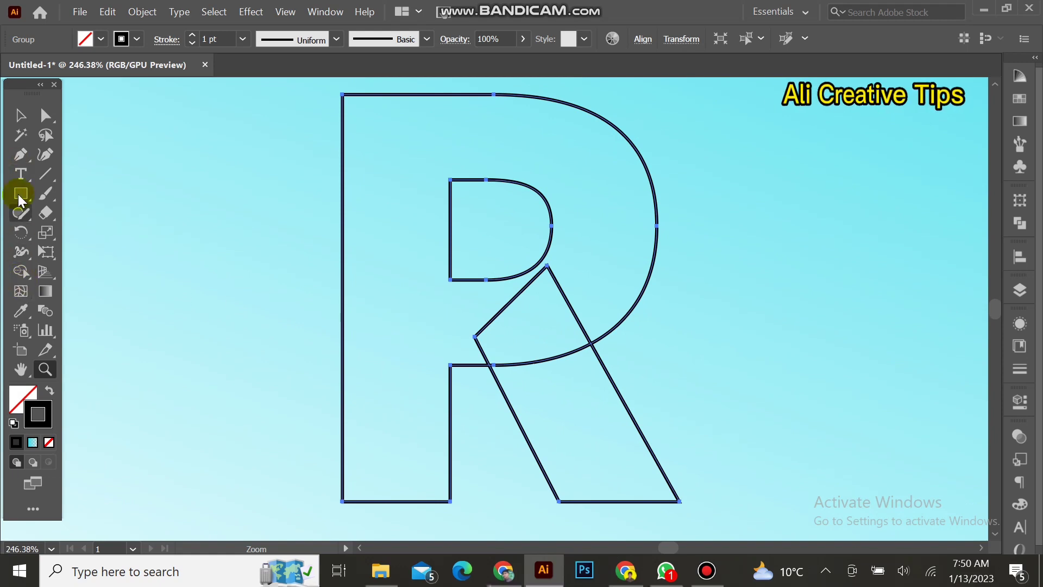
{"action": "left_click", "coordinate": [314, 187], "text": "ctrl"}
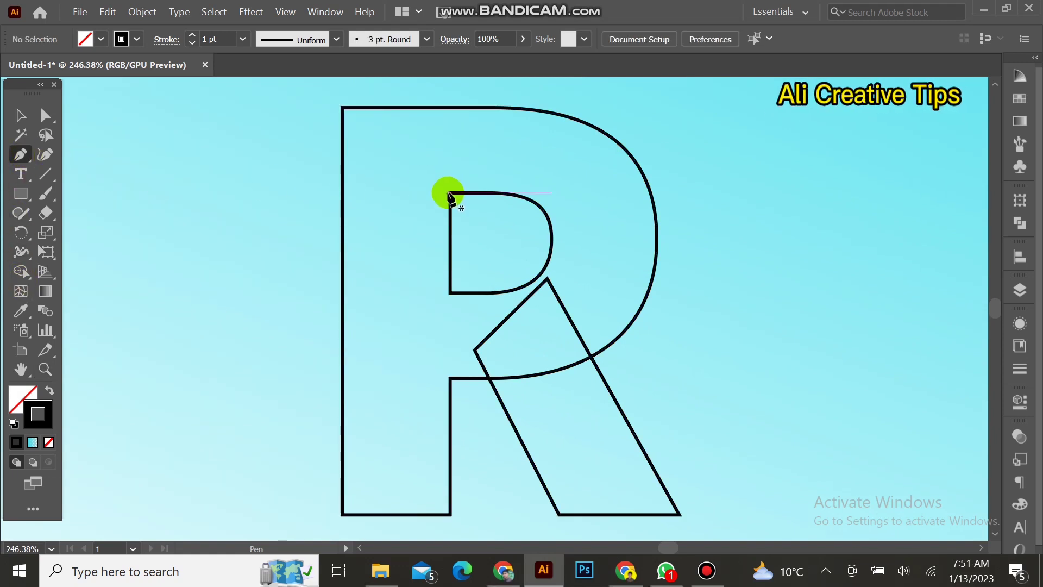
{"action": "left_click", "coordinate": [449, 194]}
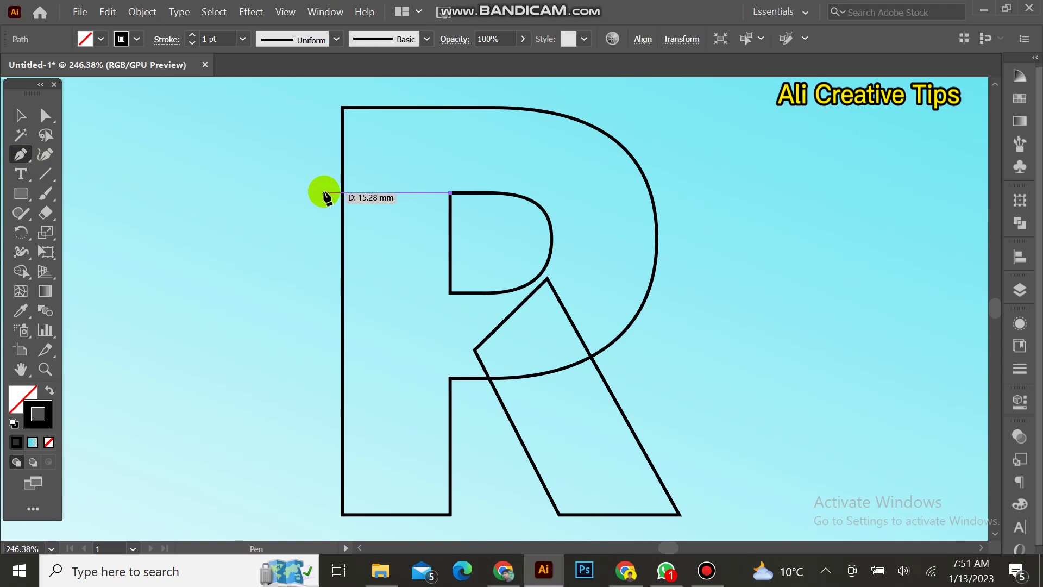
{"action": "left_click", "coordinate": [324, 193]}
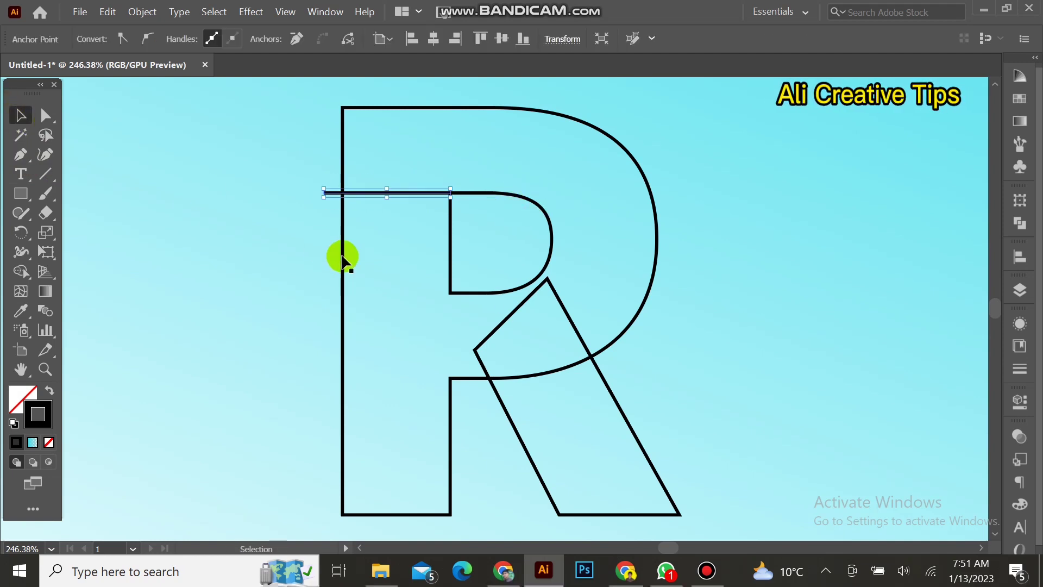
{"action": "left_click", "coordinate": [305, 278], "text": "ctrl"}
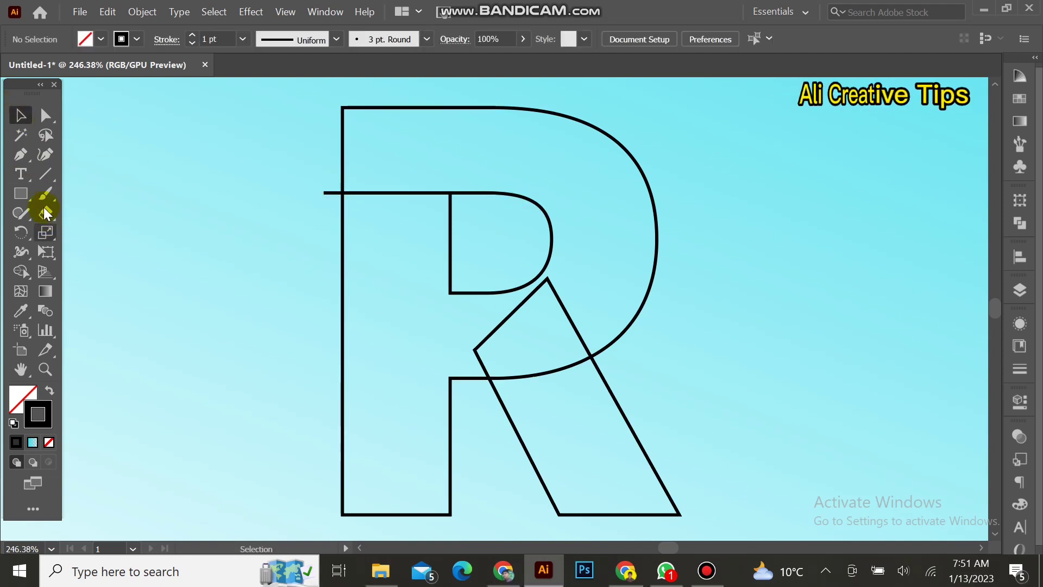
Step: Draw a horizontal line about 16 mm long from the lower-left corner of the R's counter to just past the stem's left edge
{"action": "left_click", "coordinate": [451, 293]}
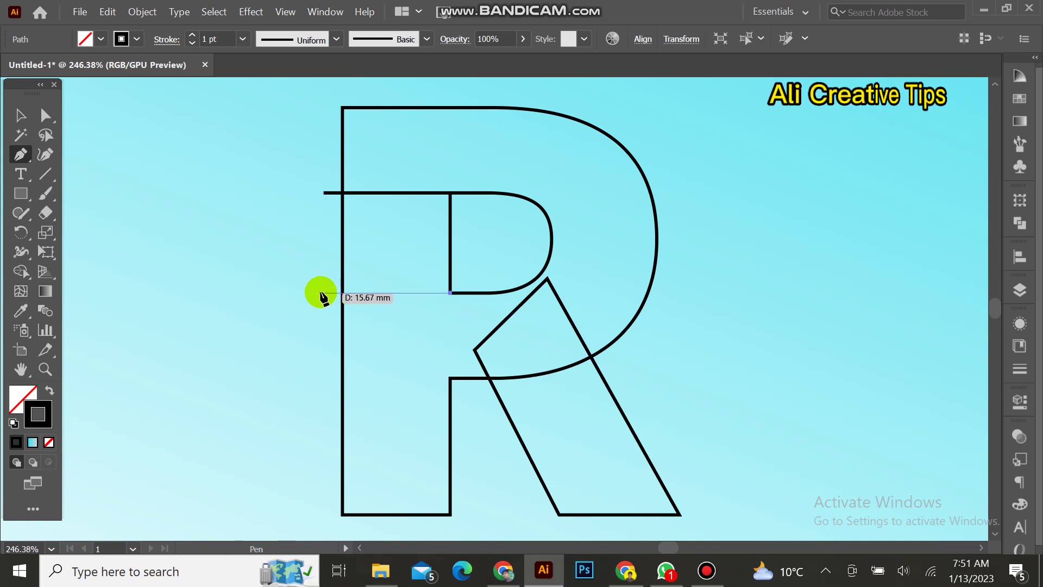
{"action": "left_click", "coordinate": [320, 293]}
{"action": "left_click", "coordinate": [21, 115]}
{"action": "left_click", "coordinate": [220, 186]}
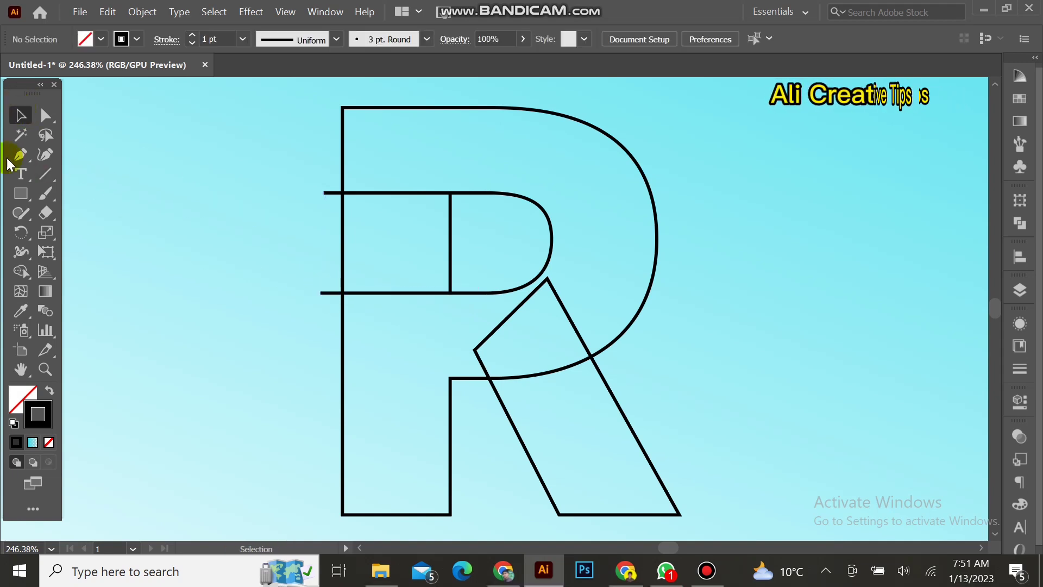
Step: Draw a curve spanning about 21.5 mm from the end of the counter's straight top edge down to the bowl's outer right edge
{"action": "left_click", "coordinate": [497, 193]}
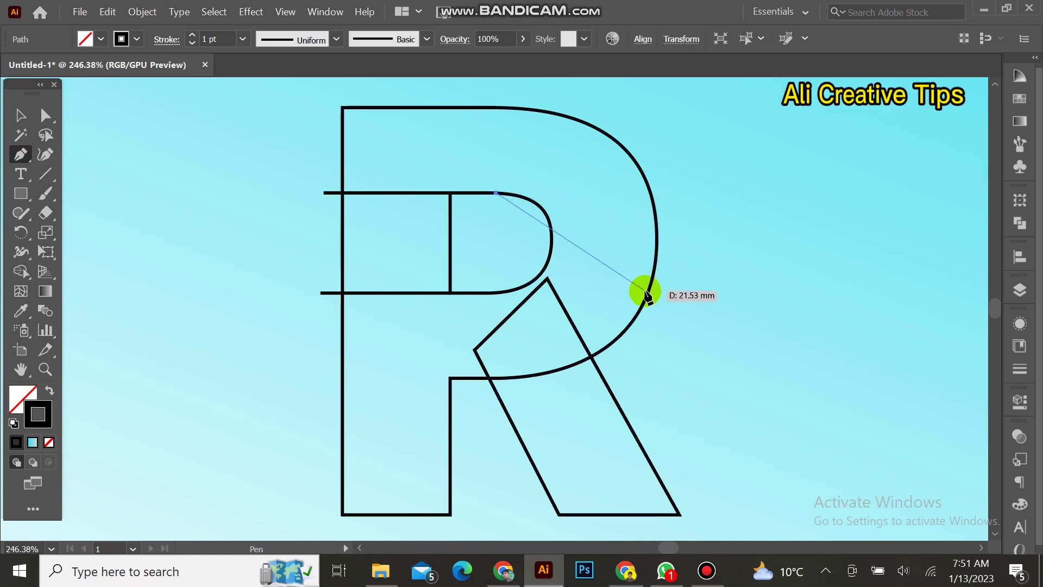
{"action": "left_click_drag", "start_coordinate": [648, 293], "coordinate": [673, 363]}
{"action": "left_click_drag", "start_coordinate": [693, 403], "coordinate": [693, 398]}
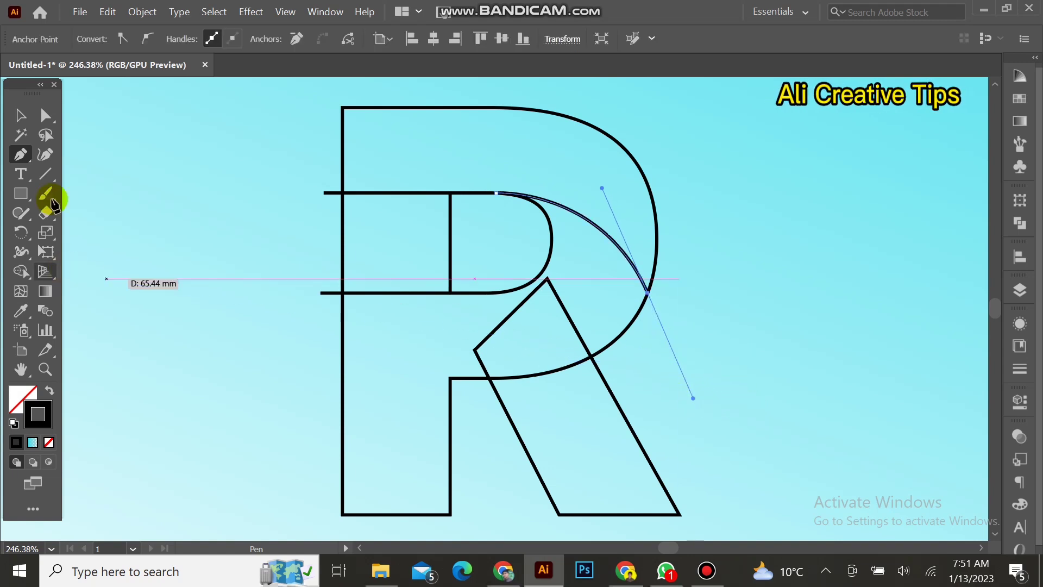
{"action": "left_click", "coordinate": [21, 115]}
Step: Draw a curve spanning about 16 mm from the corner where the bowl meets the stem down to the stem's left edge
{"action": "scroll", "coordinate": [292, 268], "scroll_direction": "down", "scroll_amount": 2}
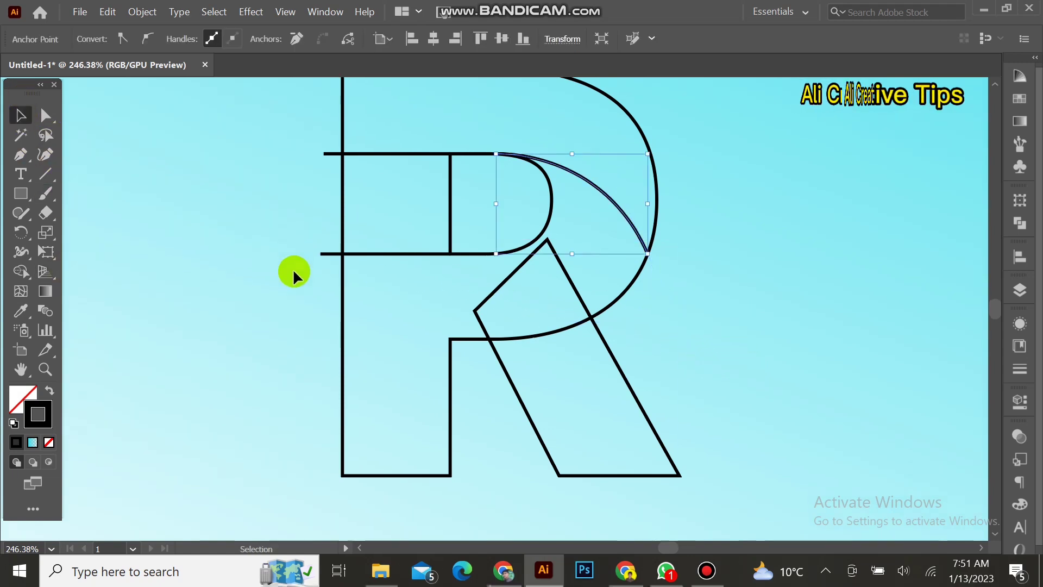
{"action": "left_click", "coordinate": [20, 158]}
{"action": "left_click", "coordinate": [450, 326]}
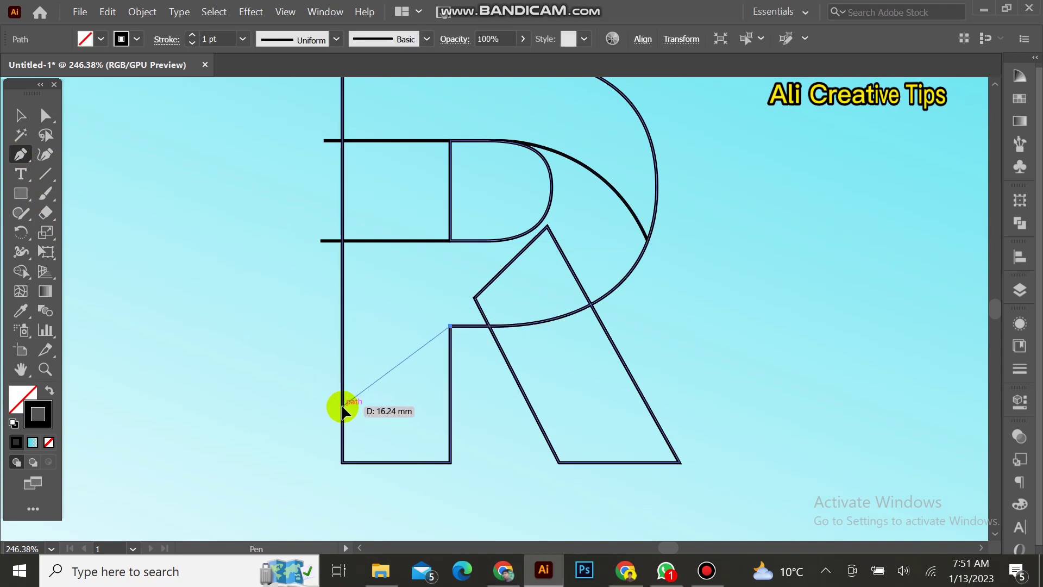
{"action": "left_click_drag", "start_coordinate": [342, 407], "coordinate": [340, 510]}
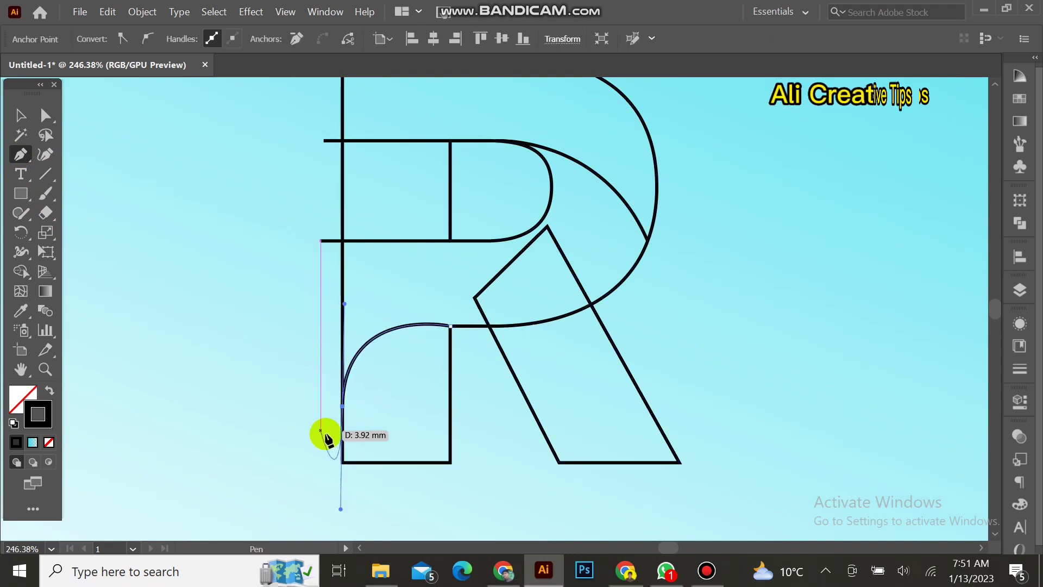
{"action": "left_click", "coordinate": [19, 121]}
{"action": "left_click", "coordinate": [731, 315]}
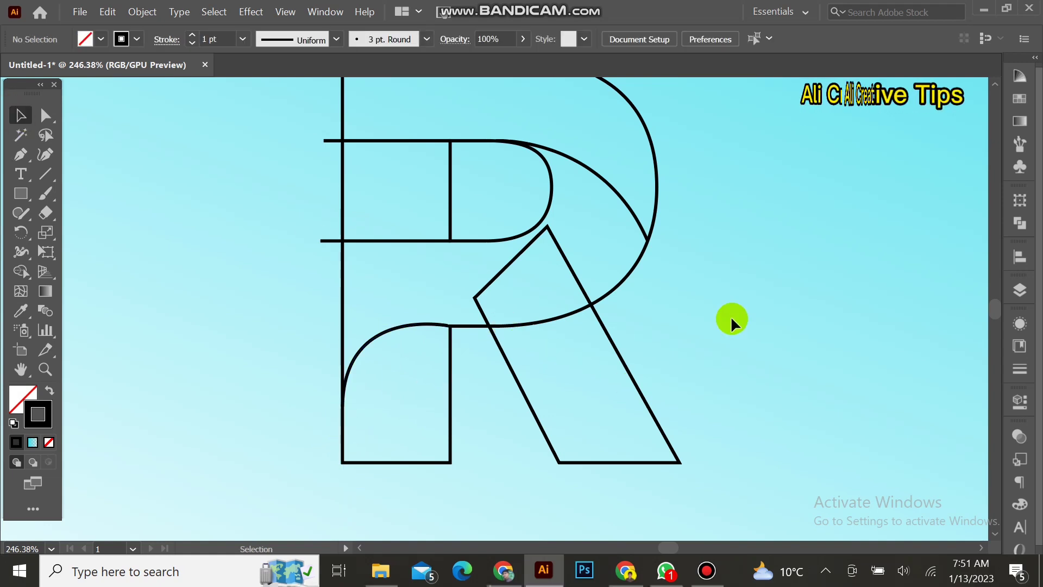
Step: Adjust the lower stem curve's direction handle to align with the stem's left edge and meet the bowl's lower edge smoothly
{"action": "scroll", "coordinate": [731, 315], "scroll_direction": "up", "scroll_amount": 2}
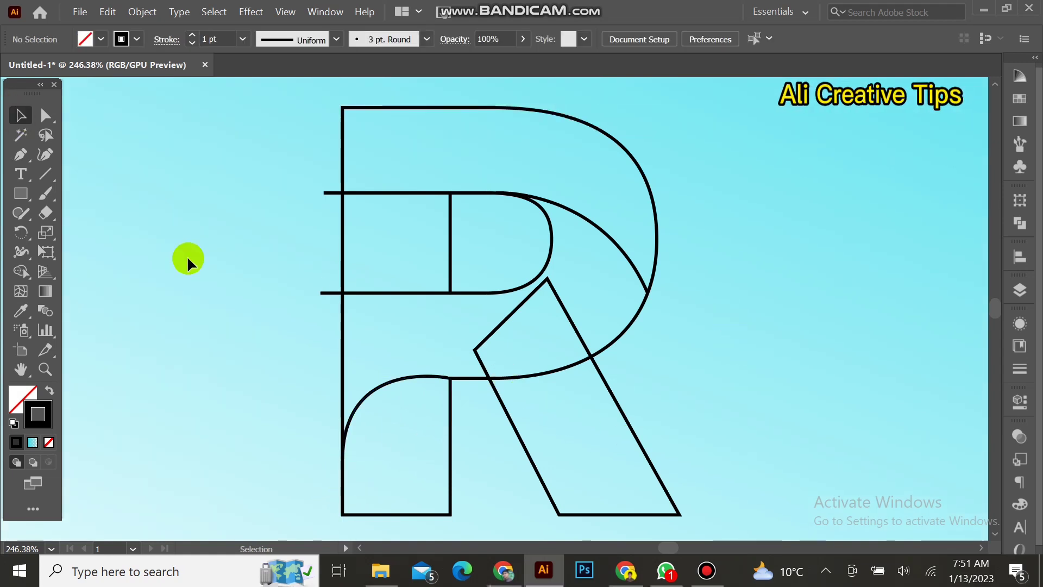
{"action": "double_click", "coordinate": [393, 387]}
{"action": "double_click", "coordinate": [256, 372]}
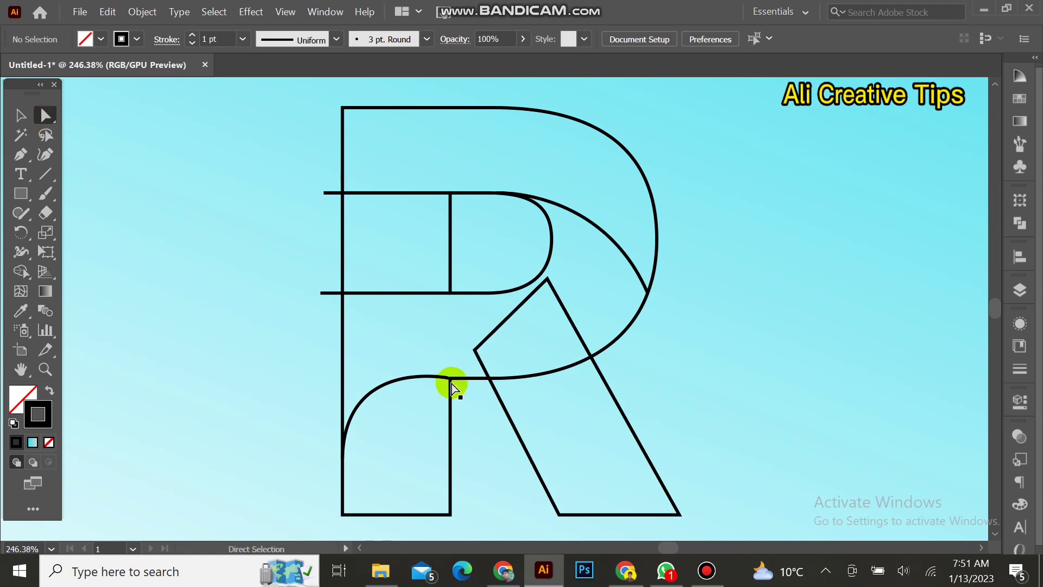
{"action": "left_click", "coordinate": [438, 377]}
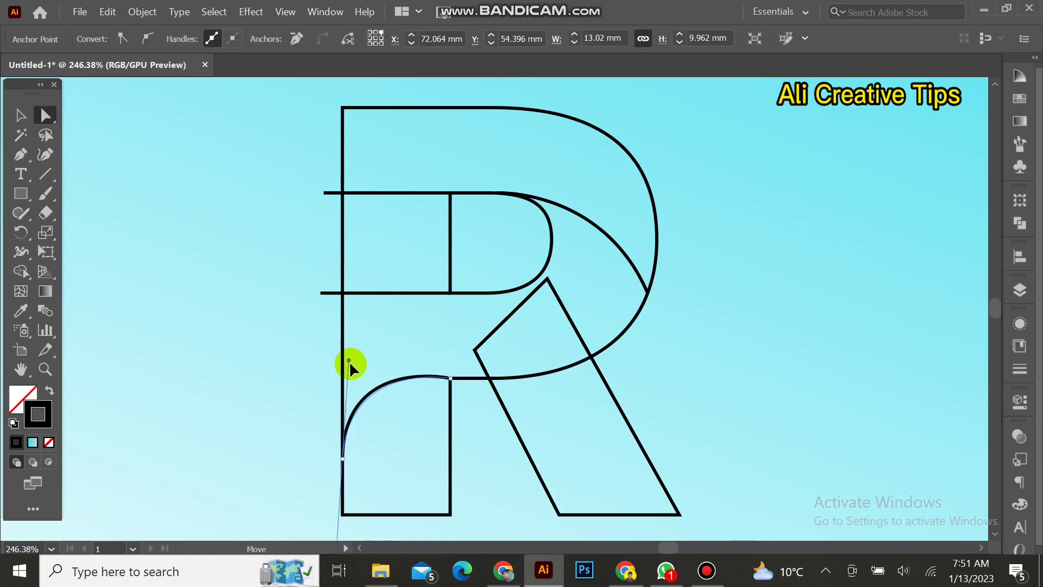
{"action": "left_click_drag", "start_coordinate": [350, 361], "coordinate": [342, 374]}
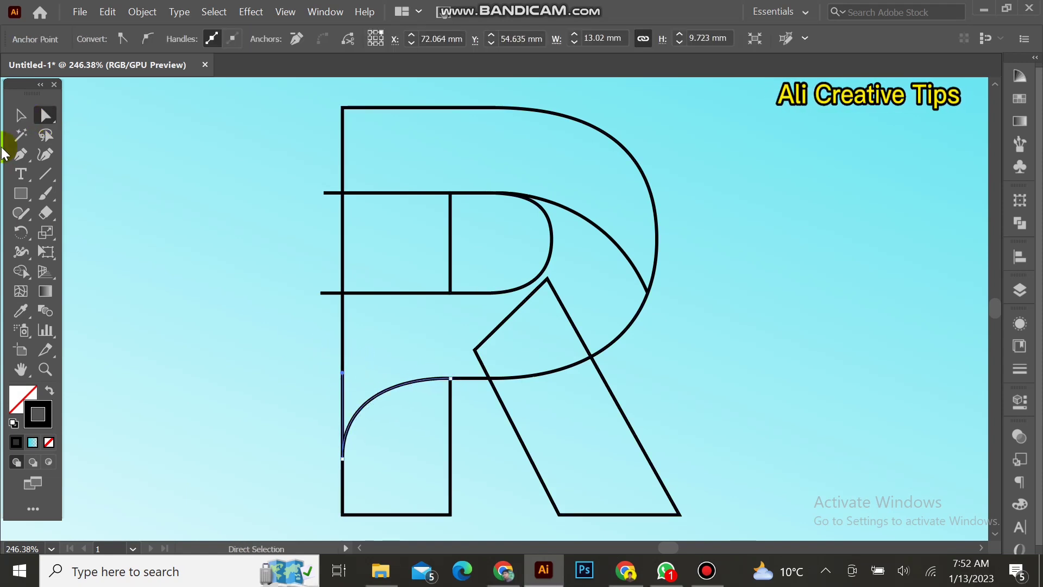
{"action": "left_click", "coordinate": [20, 115]}
{"action": "left_click", "coordinate": [268, 170]}
{"action": "key", "text": "ctrl+a"}
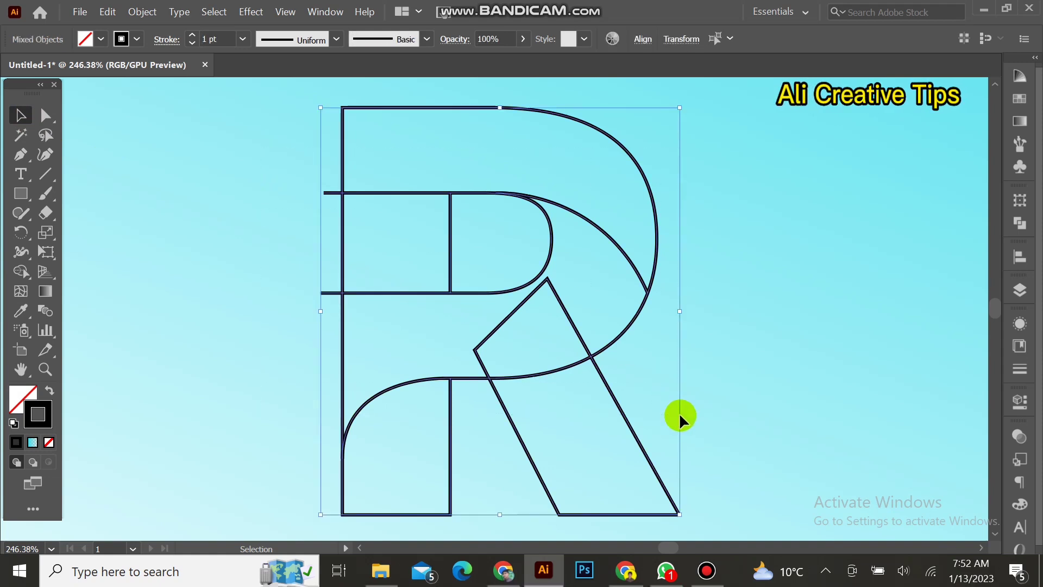
{"action": "left_click", "coordinate": [269, 263]}
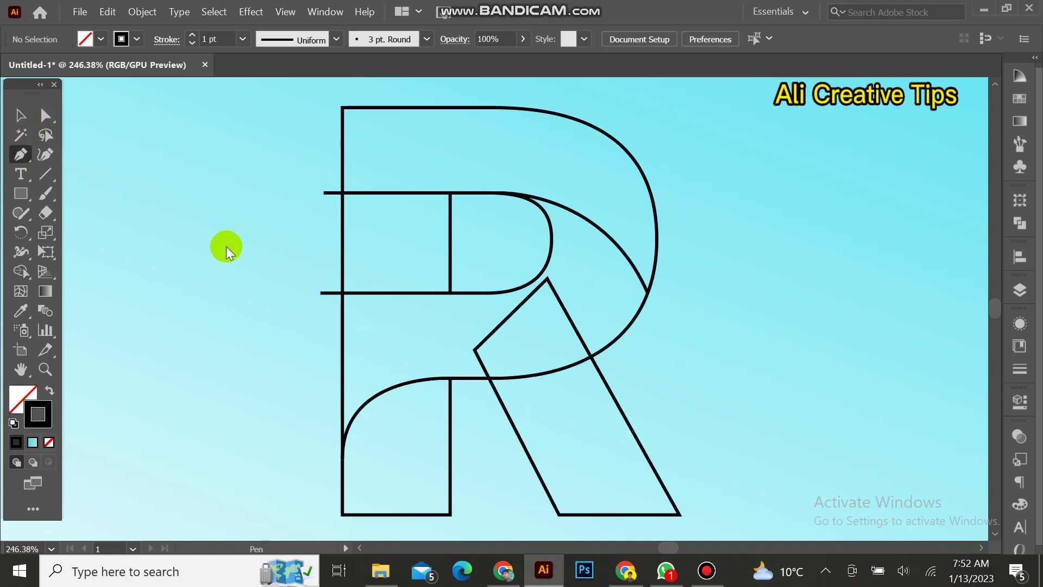
Step: Draw a straight line about 62.6 mm long from the leg's lower-left corner along its left edge to beyond the R's top-left corner
{"action": "left_click", "coordinate": [558, 515]}
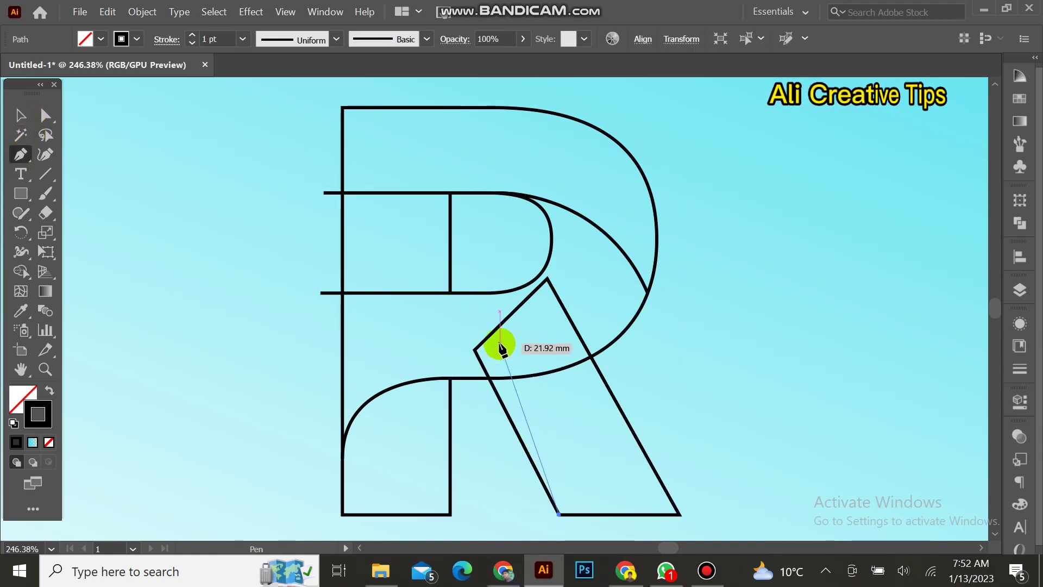
{"action": "scroll", "coordinate": [334, 87], "scroll_direction": "up", "scroll_amount": 1}
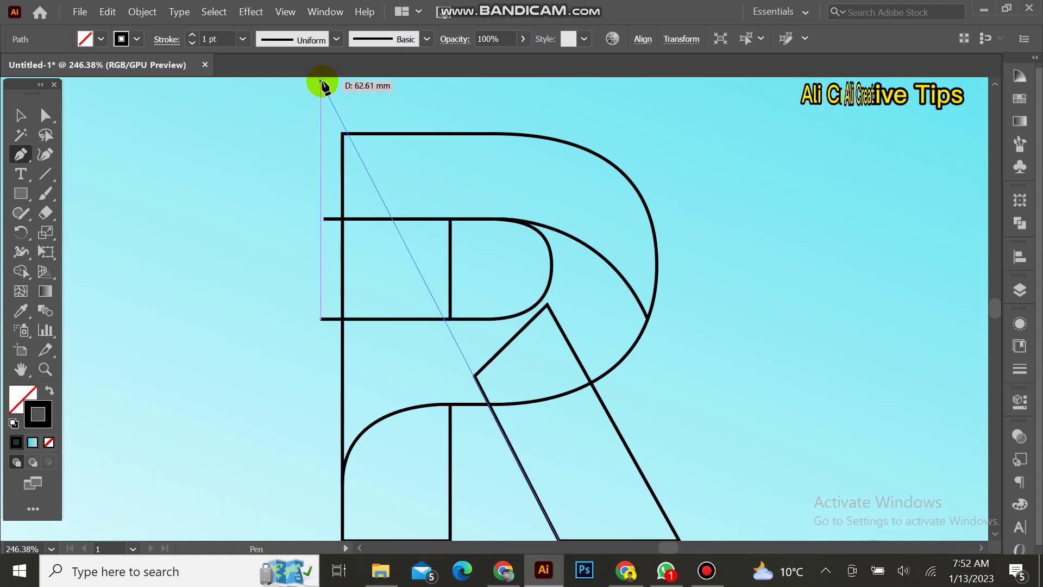
{"action": "left_click", "coordinate": [321, 83]}
{"action": "scroll", "coordinate": [321, 84], "scroll_direction": "up", "scroll_amount": 1}
{"action": "left_click", "coordinate": [32, 120]}
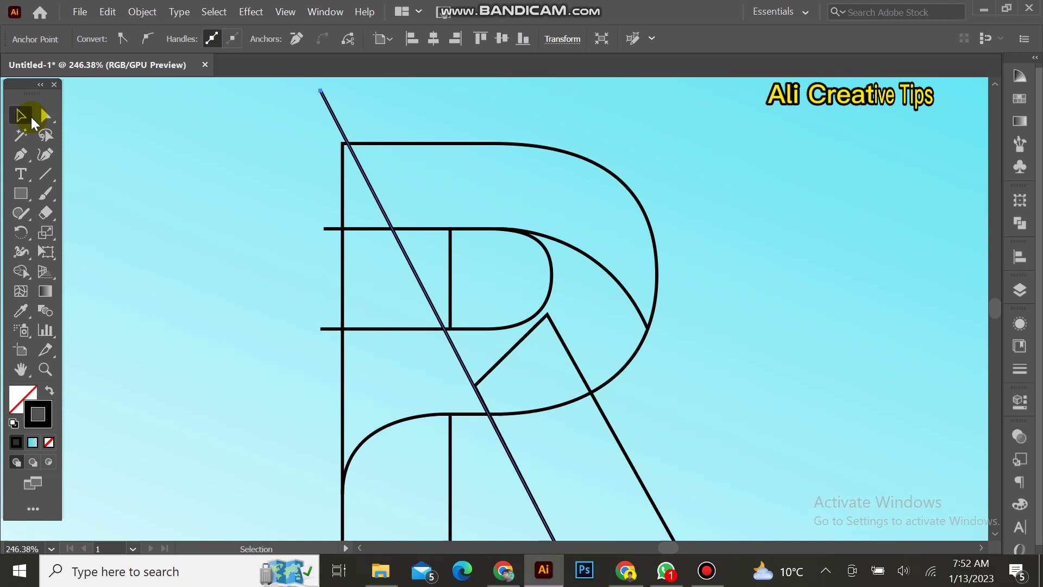
{"action": "left_click", "coordinate": [294, 207]}
{"action": "scroll", "coordinate": [295, 207], "scroll_direction": "down", "scroll_amount": 2}
{"action": "scroll", "coordinate": [282, 319], "scroll_direction": "down", "scroll_amount": 1}
{"action": "scroll", "coordinate": [218, 261], "scroll_direction": "up", "scroll_amount": 1}
{"action": "key", "text": "v"}
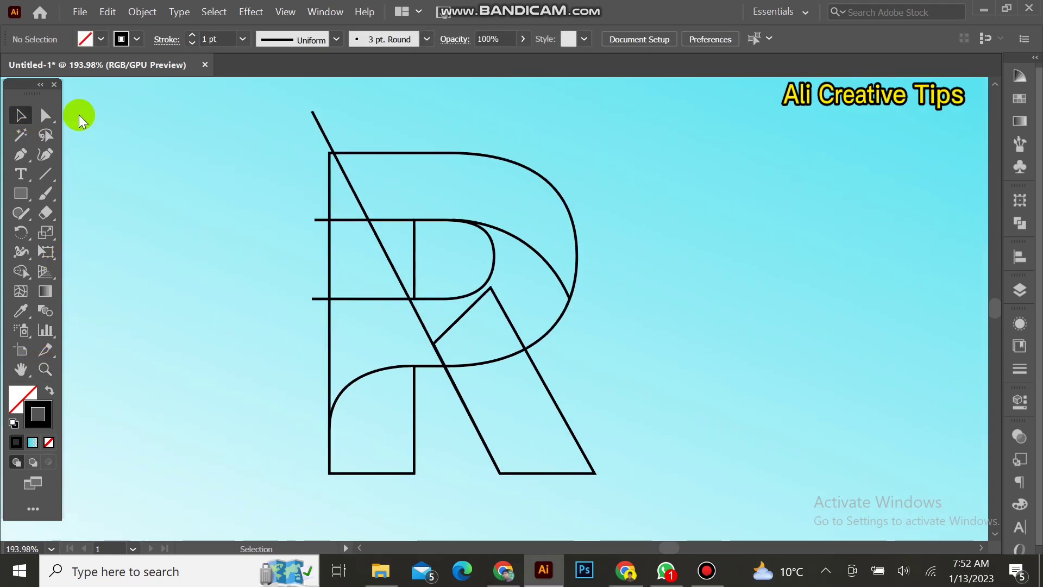
{"action": "left_click_drag", "start_coordinate": [676, 435], "coordinate": [674, 437]}
{"action": "left_click", "coordinate": [25, 278]}
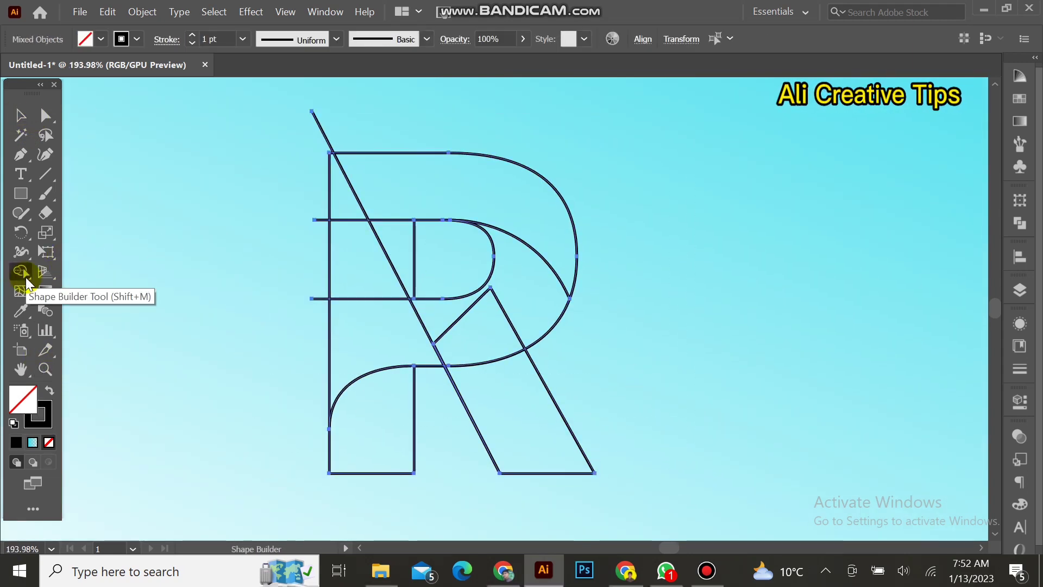
{"action": "left_click", "coordinate": [101, 39]}
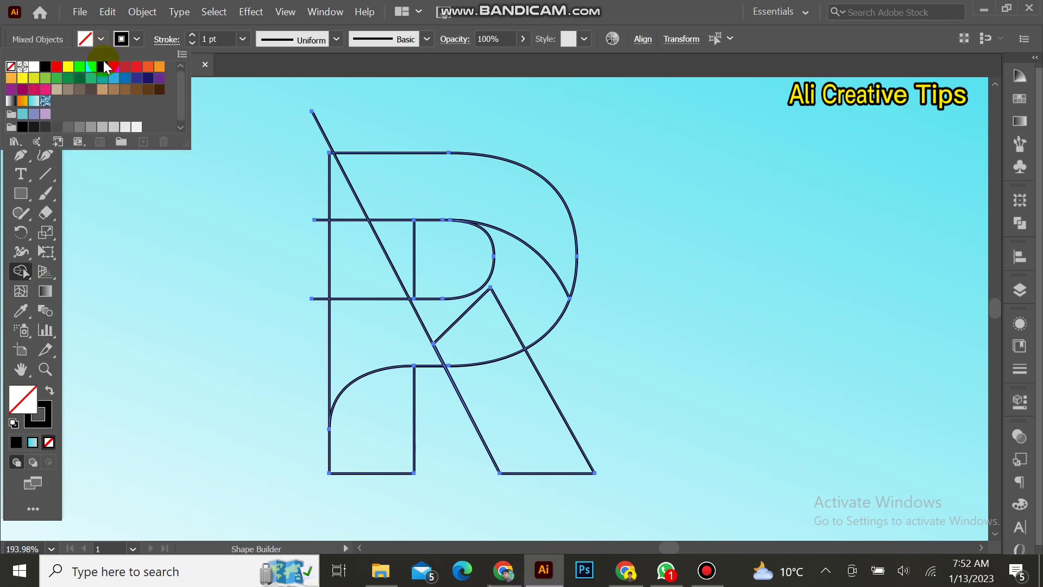
{"action": "left_click", "coordinate": [23, 103]}
{"action": "left_click", "coordinate": [22, 272]}
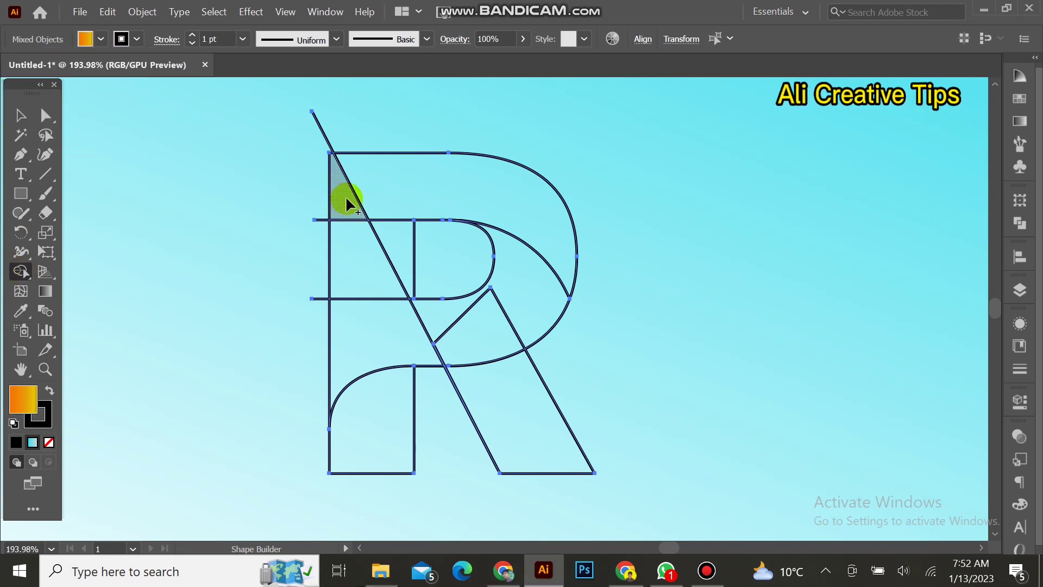
{"action": "mouse_move", "coordinate": [348, 205]}
{"action": "left_mouse_down"}
{"action": "mouse_move", "coordinate": [422, 201]}
{"action": "mouse_move", "coordinate": [321, 189]}
{"action": "left_mouse_up"}
{"action": "key", "text": "ctrl+z"}
{"action": "left_click", "coordinate": [21, 116]}
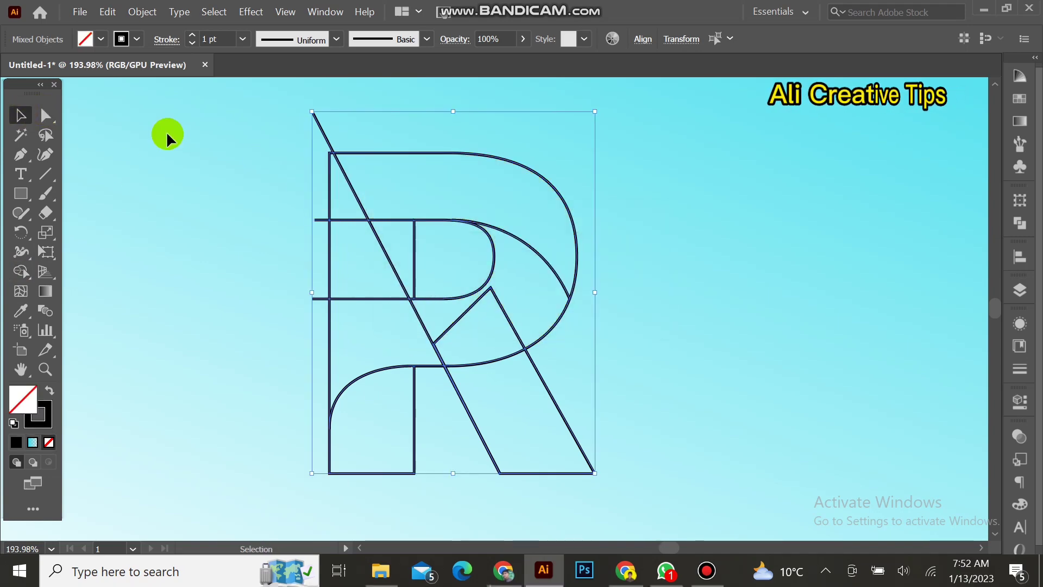
{"action": "left_click", "coordinate": [168, 134]}
Step: Move the upper dividing curve's end anchor exactly onto the bowl's outer right edge
{"action": "left_click_drag", "start_coordinate": [571, 298], "coordinate": [666, 333]}
{"action": "left_click", "coordinate": [571, 315]}
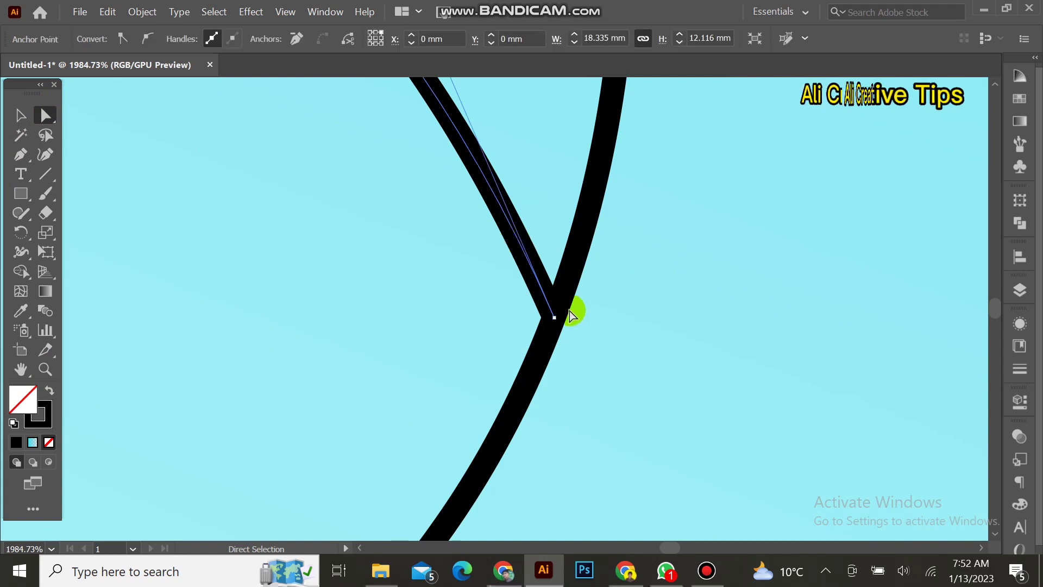
{"action": "left_click_drag", "start_coordinate": [558, 323], "coordinate": [559, 324]}
{"action": "left_click", "coordinate": [237, 347]}
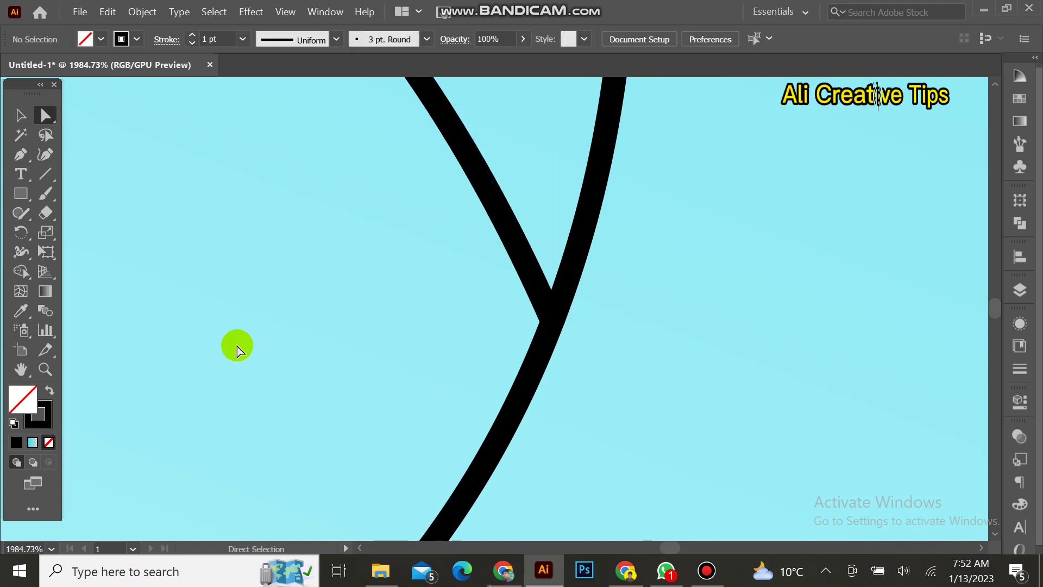
{"action": "left_click", "coordinate": [45, 369]}
{"action": "left_click", "coordinate": [426, 321], "text": "alt"}
{"action": "left_click", "coordinate": [451, 296], "text": "alt"}
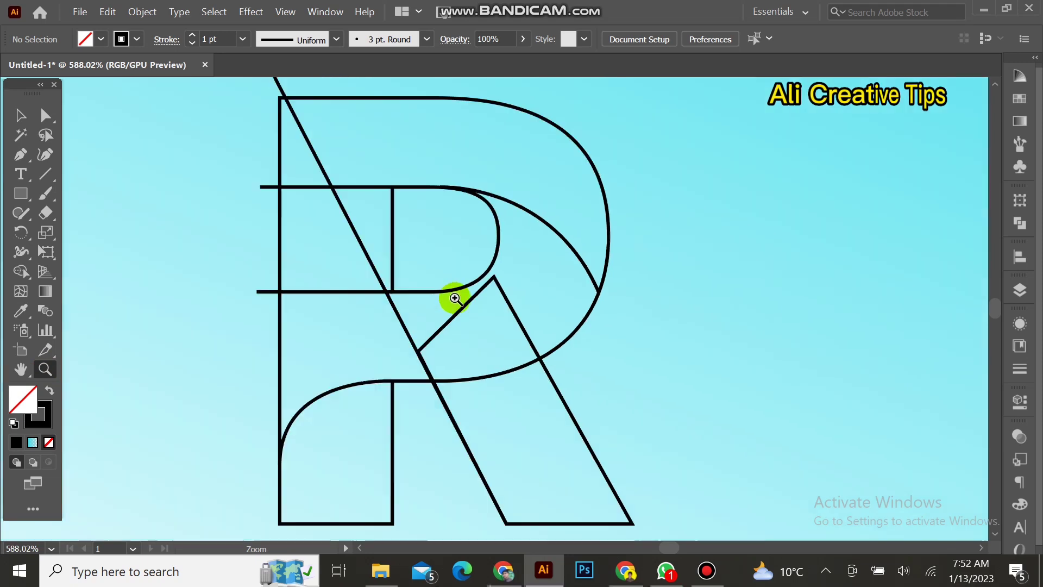
{"action": "left_click", "coordinate": [21, 115]}
{"action": "left_click_drag", "start_coordinate": [217, 142], "coordinate": [757, 482]}
{"action": "left_click", "coordinate": [21, 271]}
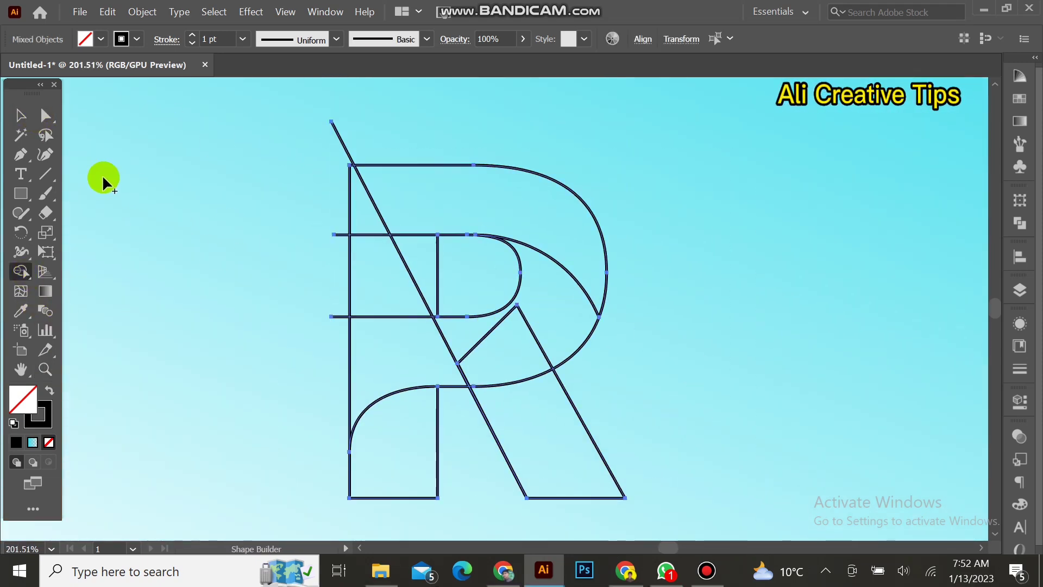
{"action": "left_click", "coordinate": [100, 39]}
{"action": "left_click", "coordinate": [25, 101]}
{"action": "left_click", "coordinate": [207, 188]}
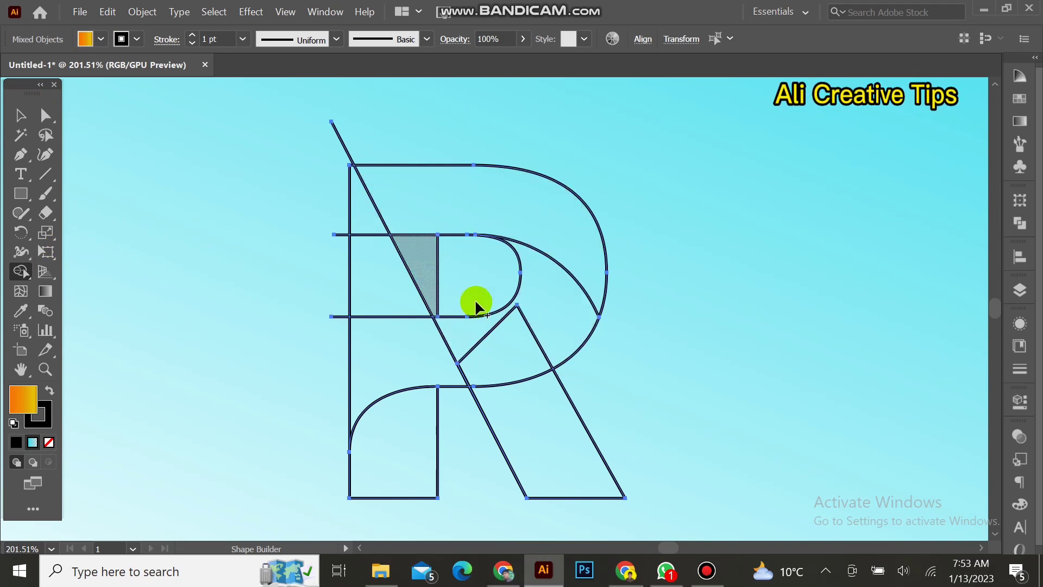
Step: Try to align the upper dividing curve's start anchor with the counter's top edge
{"action": "left_click", "coordinate": [45, 369]}
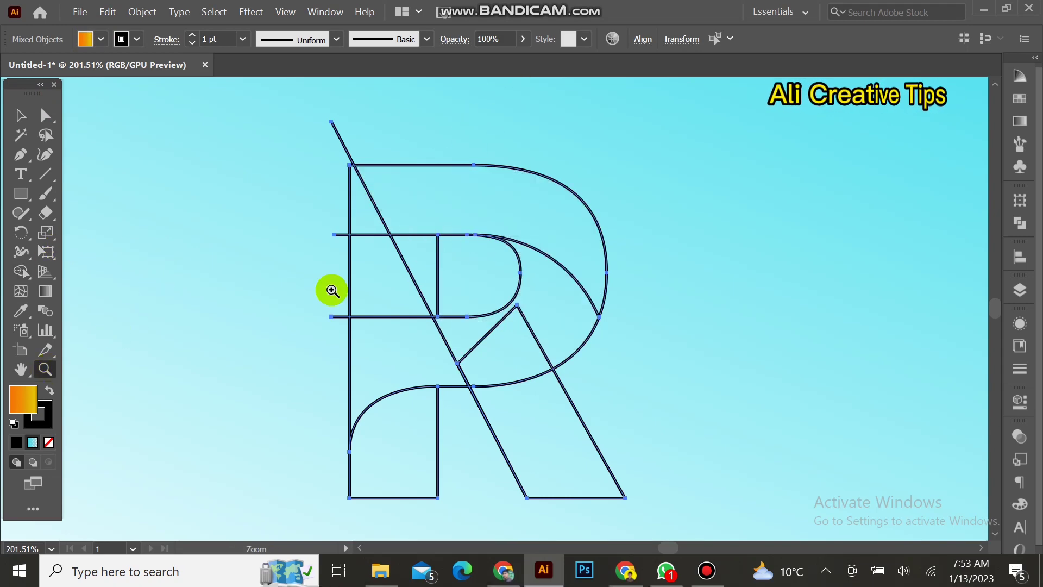
{"action": "left_click_drag", "start_coordinate": [478, 231], "coordinate": [218, 179]}
{"action": "left_click", "coordinate": [45, 114]}
{"action": "mouse_move", "coordinate": [417, 309]}
{"action": "left_mouse_down"}
{"action": "mouse_move", "coordinate": [271, 309]}
{"action": "mouse_move", "coordinate": [413, 318]}
{"action": "left_mouse_up"}
{"action": "key", "text": "ctrl+z"}
{"action": "left_click", "coordinate": [103, 359]}
{"action": "key", "text": "z"}
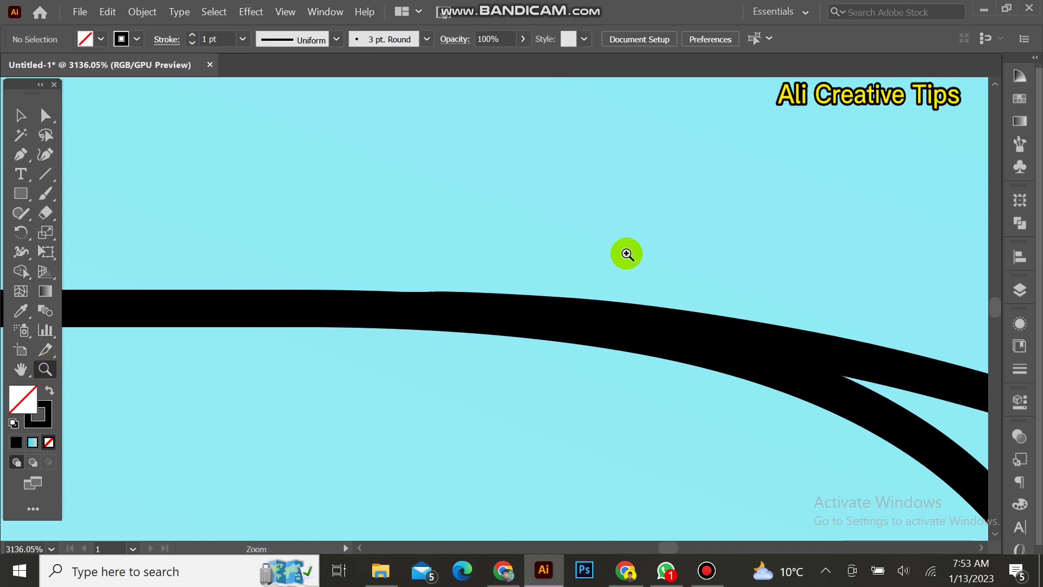
{"action": "left_click", "coordinate": [625, 251], "text": "alt"}
{"action": "key", "text": "ctrl+0"}
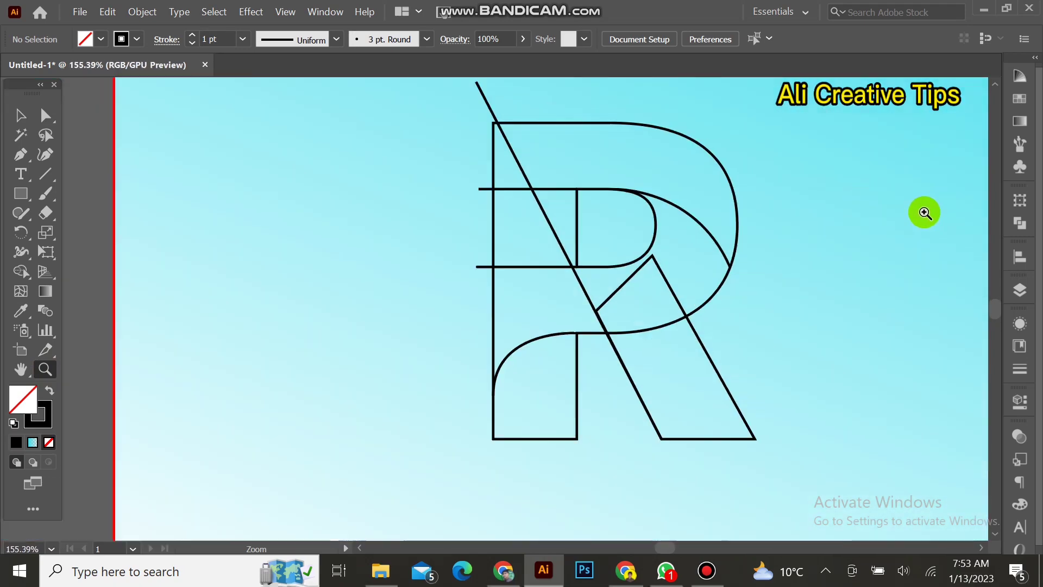
Step: Choose the orange-to-yellow gradient fill for all the R's lines and merge the upper bowl regions into one shape with Shape Builder
{"action": "left_click_drag", "start_coordinate": [379, 100], "coordinate": [772, 516]}
{"action": "left_click", "coordinate": [21, 271]}
{"action": "left_click", "coordinate": [99, 41]}
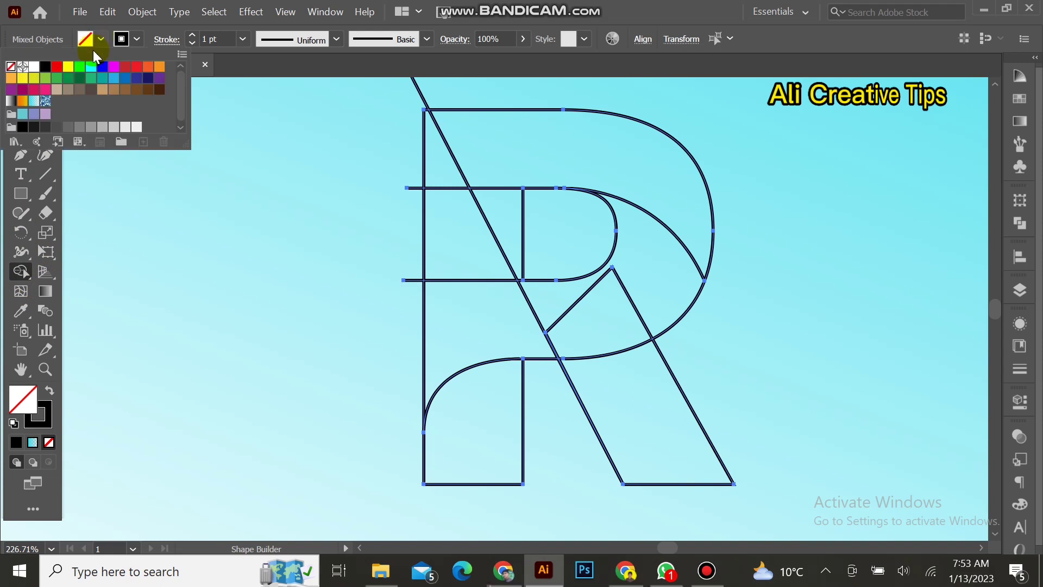
{"action": "left_click", "coordinate": [22, 102]}
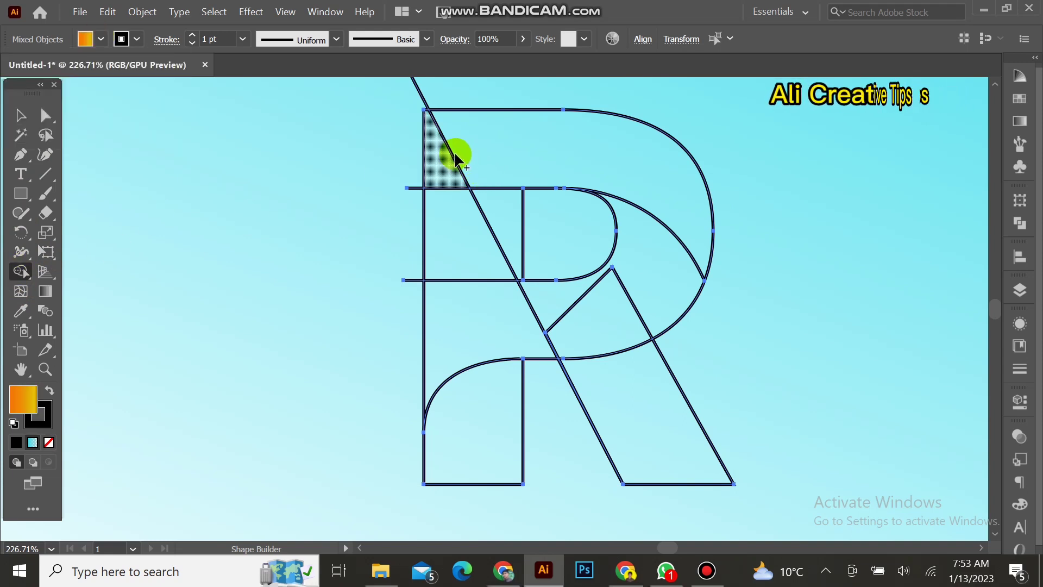
{"action": "left_click", "coordinate": [634, 194]}
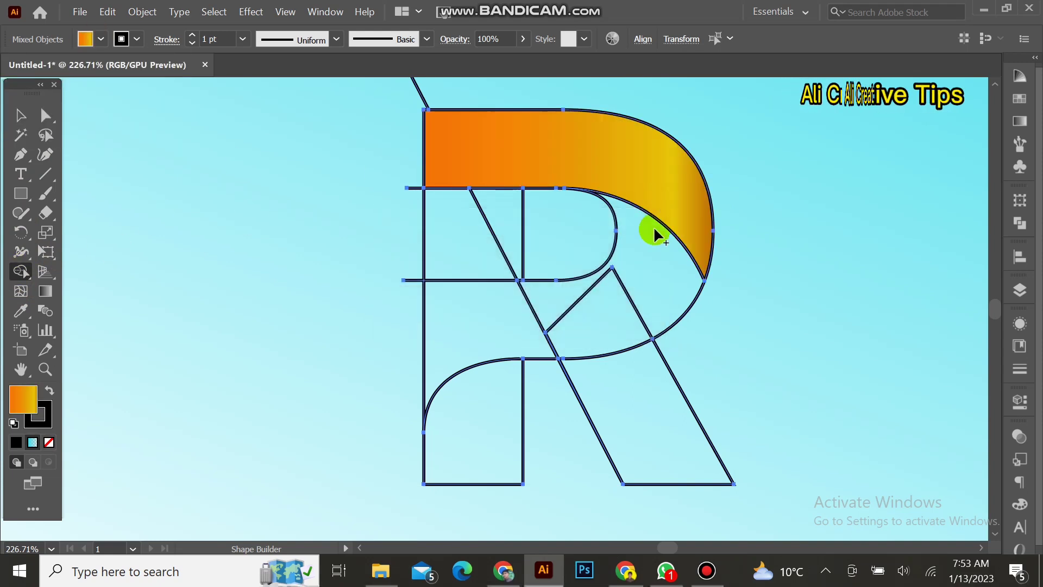
Step: Merge the middle band's regions into one shape and fill the lower stem and leg as separate shapes with the gradient
{"action": "mouse_move", "coordinate": [608, 331]}
{"action": "left_mouse_down"}
{"action": "mouse_move", "coordinate": [656, 287]}
{"action": "mouse_move", "coordinate": [556, 328]}
{"action": "mouse_move", "coordinate": [498, 342]}
{"action": "left_mouse_up"}
{"action": "left_click_drag", "start_coordinate": [478, 450], "coordinate": [478, 450]}
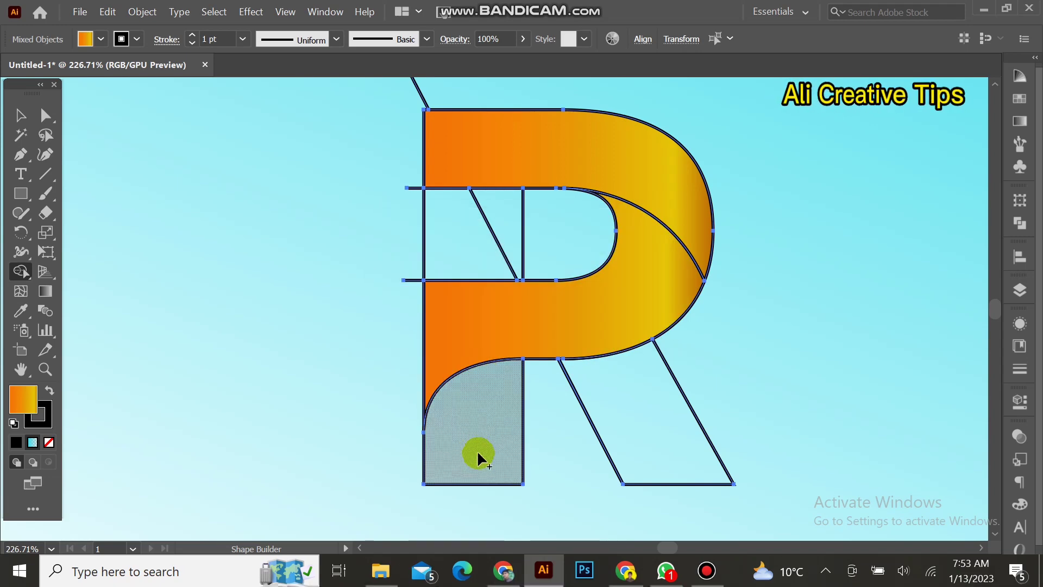
{"action": "left_click", "coordinate": [621, 421]}
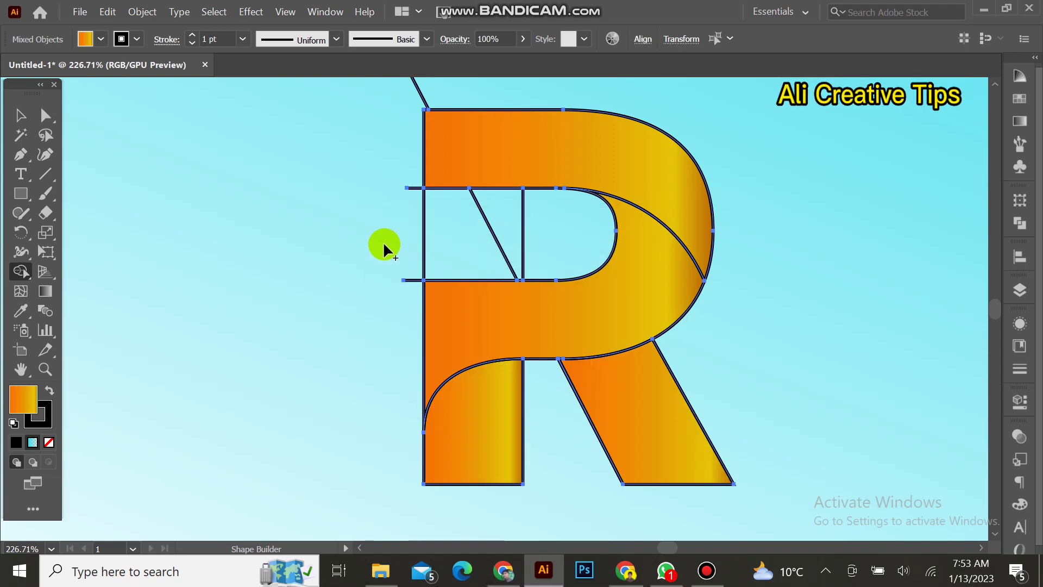
Step: Remove the dividing lines inside the counter and the line ends protruding beyond the stem with Shape Builder
{"action": "mouse_move", "coordinate": [383, 240]}
{"action": "left_mouse_down"}
{"action": "mouse_move", "coordinate": [545, 247]}
{"action": "mouse_move", "coordinate": [435, 231]}
{"action": "left_mouse_up"}
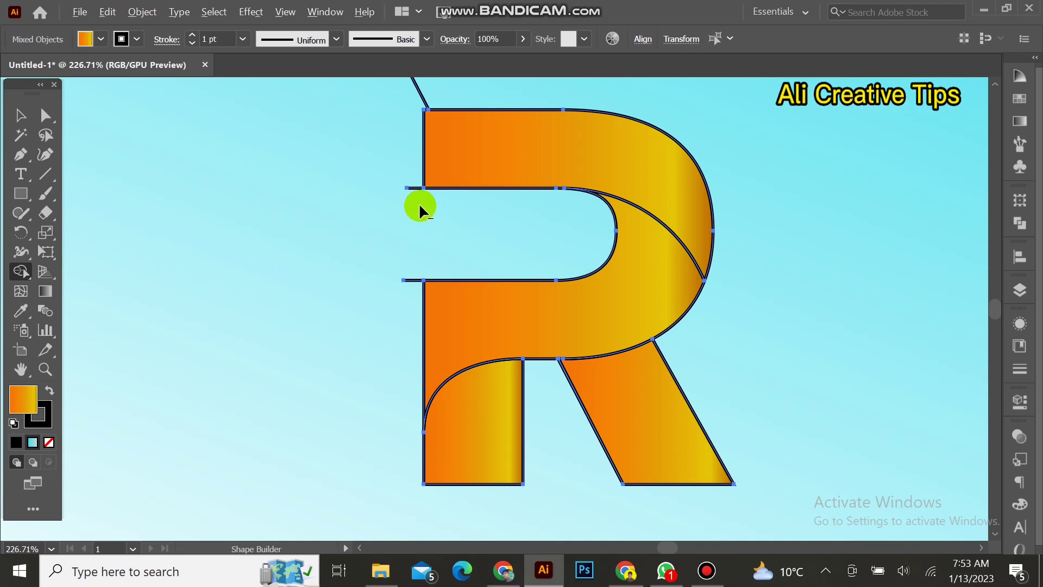
{"action": "left_click", "coordinate": [403, 292]}
{"action": "key", "text": "v"}
{"action": "left_click", "coordinate": [319, 146]}
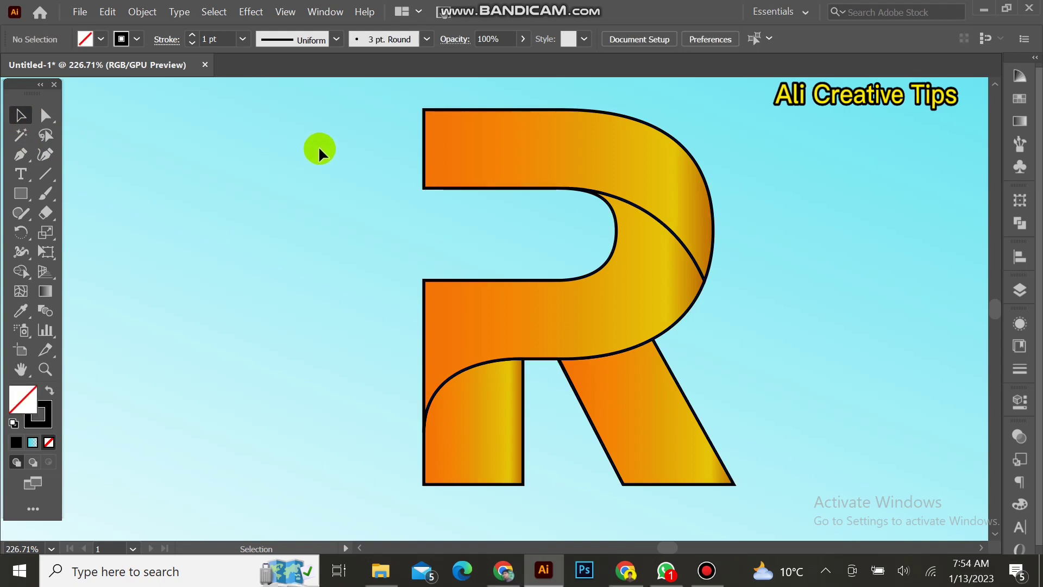
Step: Remove the black stroke from all shapes of the R
{"action": "left_click_drag", "start_coordinate": [750, 497], "coordinate": [253, 289]}
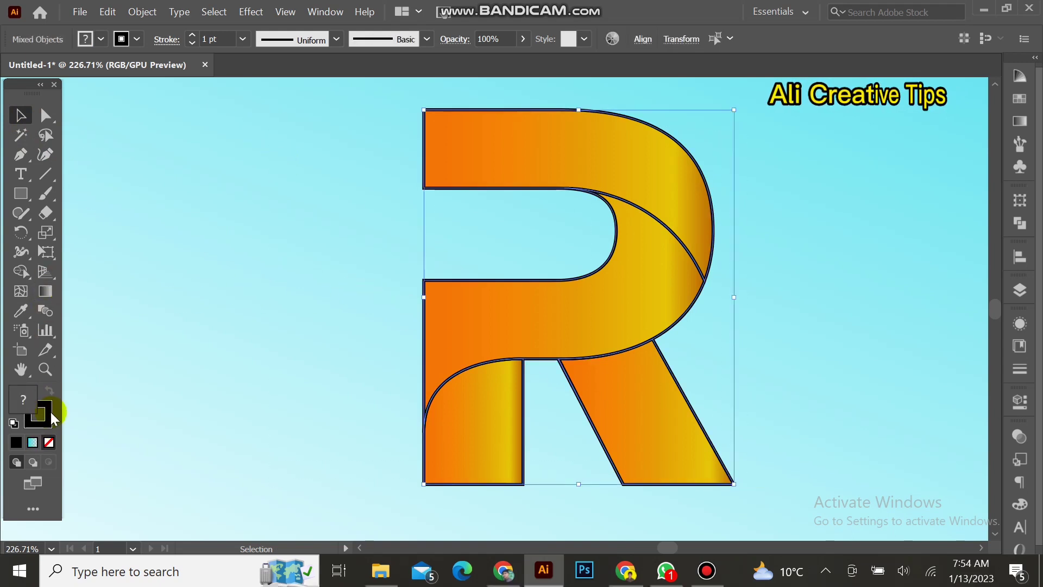
{"action": "left_click", "coordinate": [49, 443]}
{"action": "left_click", "coordinate": [224, 321]}
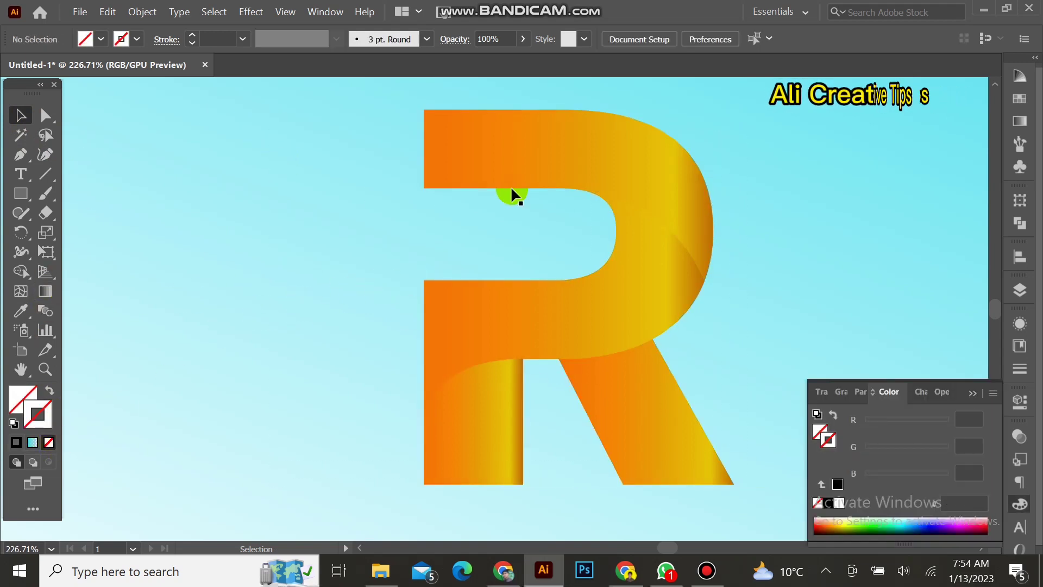
{"action": "left_click", "coordinate": [509, 146]}
{"action": "left_click", "coordinate": [40, 292]}
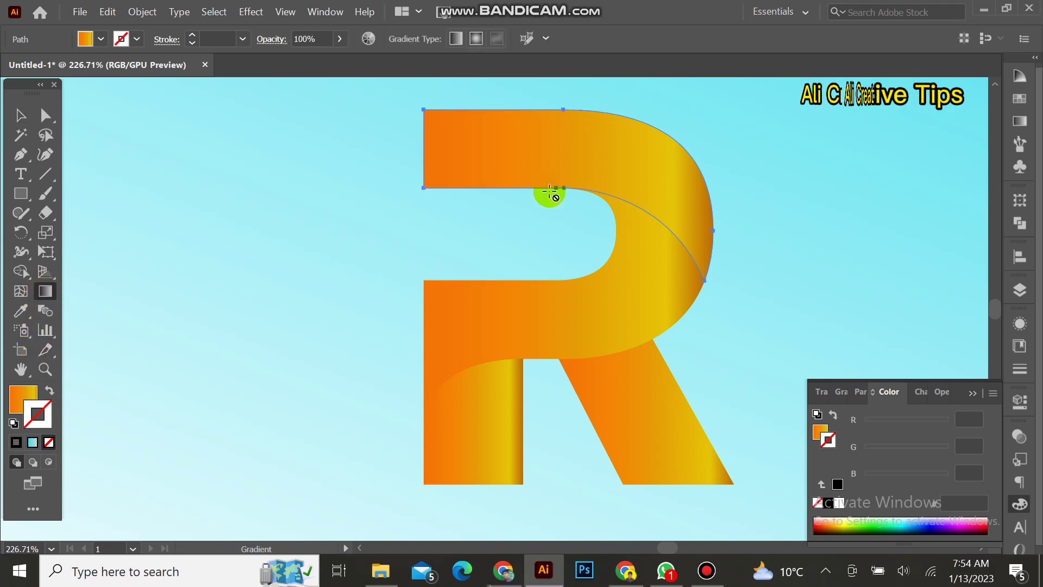
{"action": "scroll", "coordinate": [567, 105], "scroll_direction": "up", "scroll_amount": 2}
{"action": "left_click", "coordinate": [17, 116]}
{"action": "left_click", "coordinate": [181, 132]}
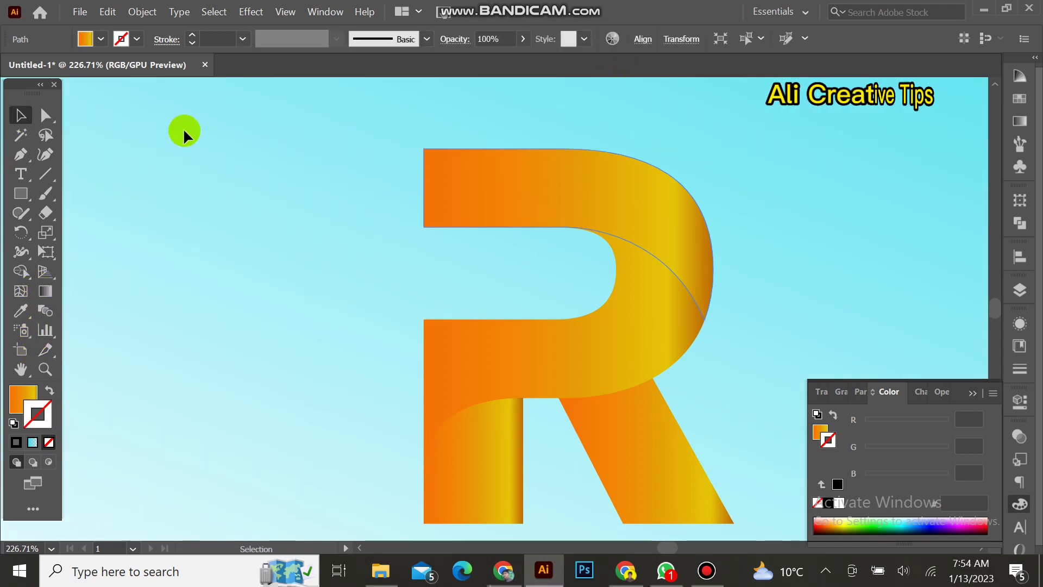
Step: Angle the gradient of the grouped lower shapes diagonally upward from the lower left so its dark end shades the bowl's fold
{"action": "left_click", "coordinate": [647, 321]}
{"action": "left_click", "coordinate": [22, 396]}
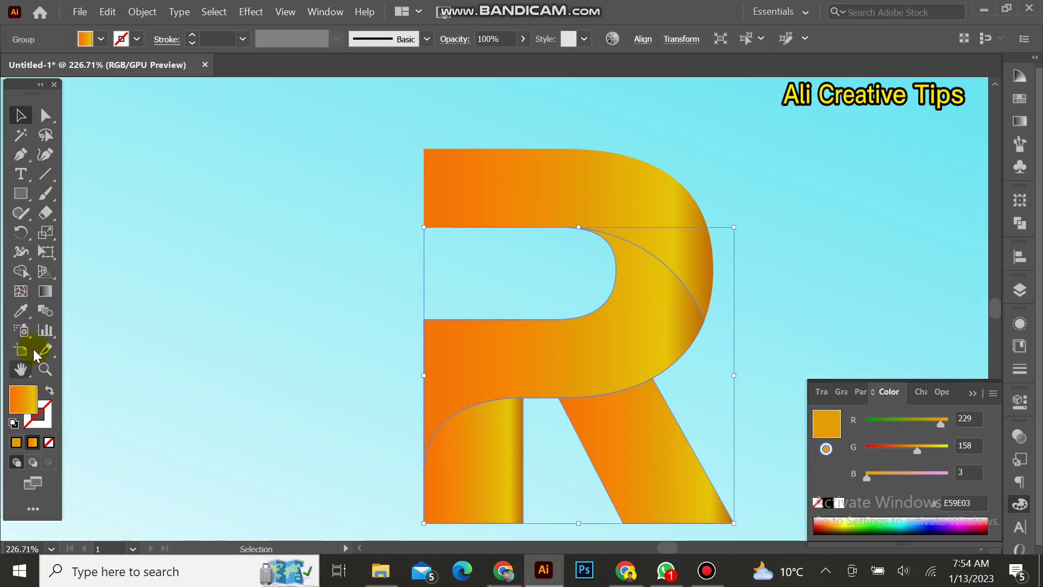
{"action": "left_click", "coordinate": [45, 291]}
{"action": "left_click_drag", "start_coordinate": [334, 419], "coordinate": [699, 315]}
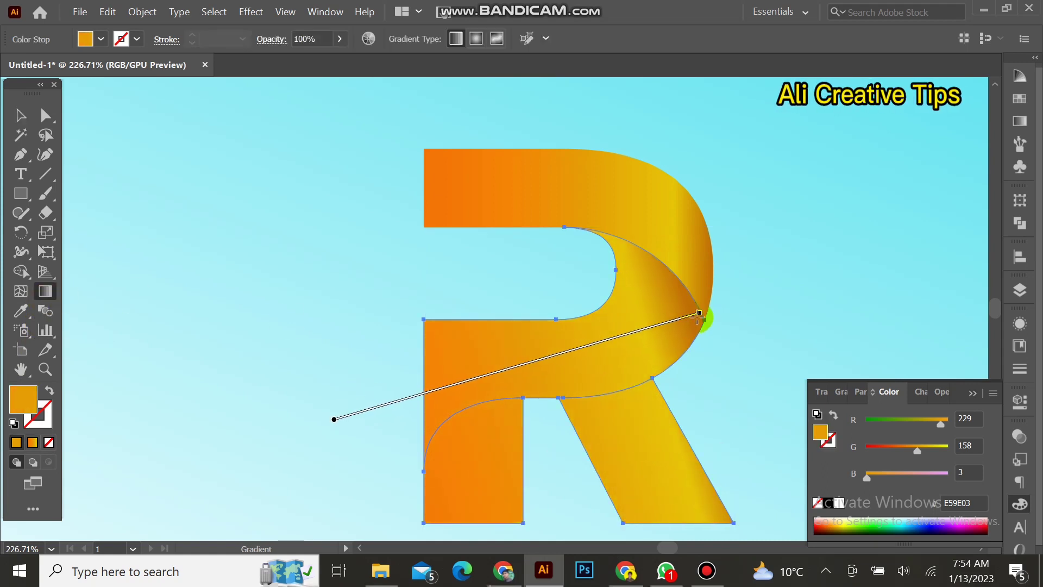
{"action": "left_click_drag", "start_coordinate": [326, 483], "coordinate": [630, 253]}
{"action": "left_click", "coordinate": [533, 268]}
{"action": "scroll", "coordinate": [629, 463], "scroll_direction": "down", "scroll_amount": 2}
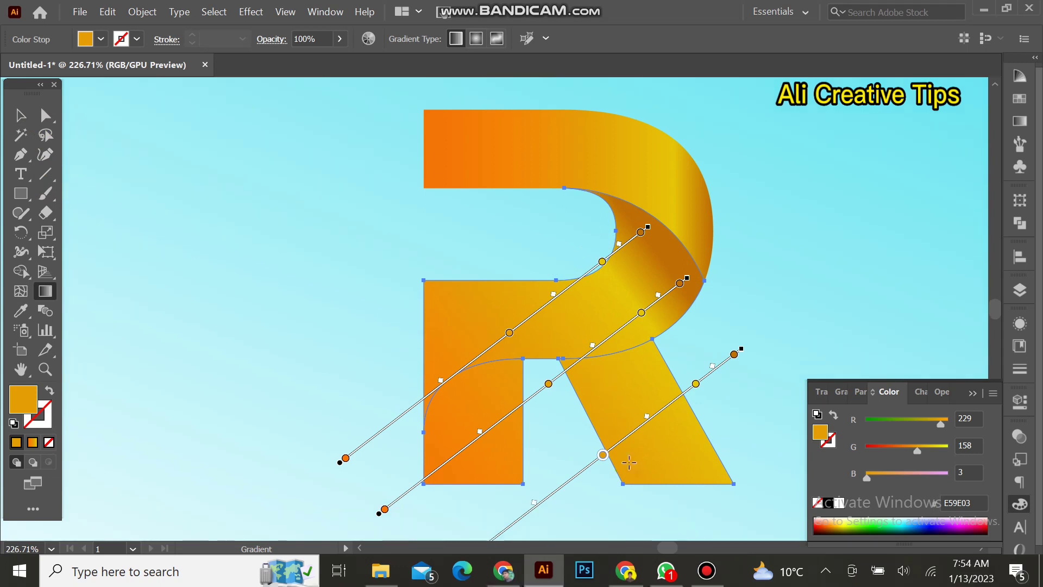
Step: Ungroup the R's shapes
{"action": "left_click", "coordinate": [21, 116]}
{"action": "mouse_move", "coordinate": [319, 133]}
{"action": "left_mouse_down"}
{"action": "mouse_move", "coordinate": [593, 394]}
{"action": "mouse_move", "coordinate": [696, 472]}
{"action": "left_mouse_up"}
{"action": "right_click", "coordinate": [639, 287]}
{"action": "left_click", "coordinate": [674, 153]}
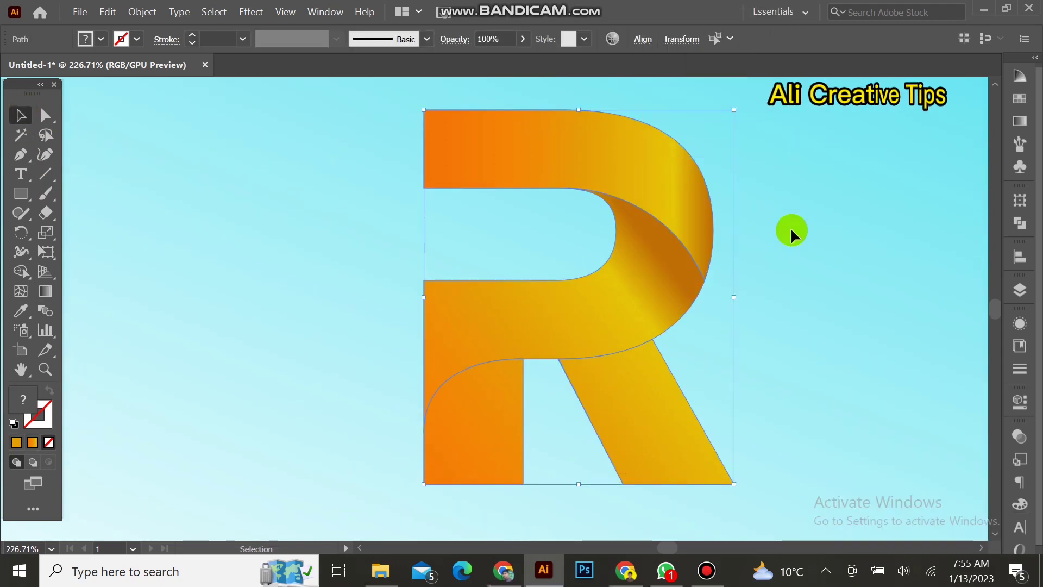
{"action": "left_click", "coordinate": [792, 231]}
Step: Redirect the leg's gradient to run from just below its base up to the bowl, with the dark end under the bowl
{"action": "left_click", "coordinate": [662, 449]}
{"action": "left_click", "coordinate": [49, 293]}
{"action": "left_click_drag", "start_coordinate": [688, 527], "coordinate": [628, 346]}
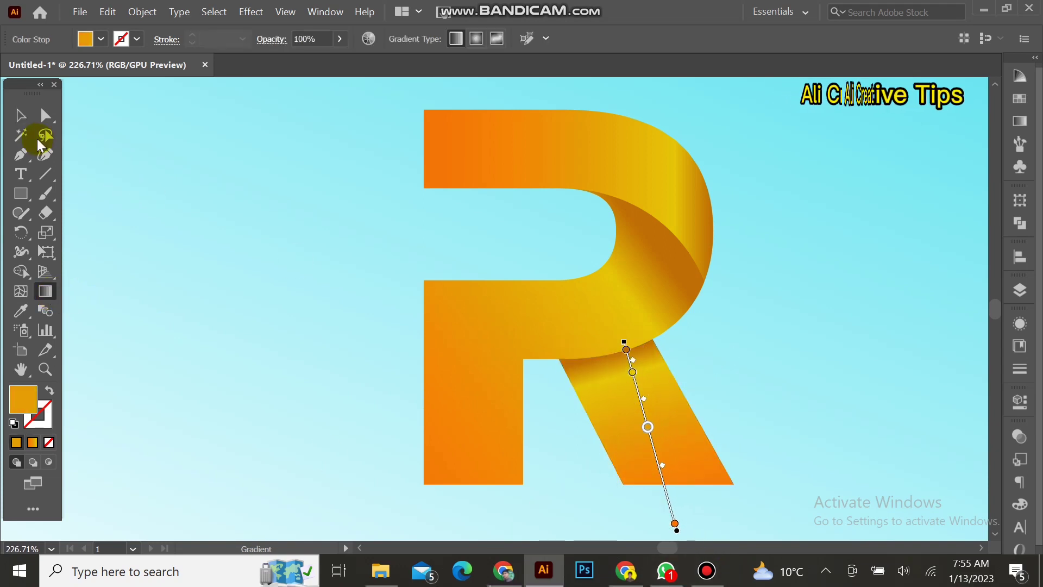
Step: Redirect the lower stem's gradient to run from below its base up to the curved edge, with the dark end at the curve
{"action": "left_click", "coordinate": [20, 116]}
{"action": "left_click", "coordinate": [471, 429]}
{"action": "left_click", "coordinate": [41, 299]}
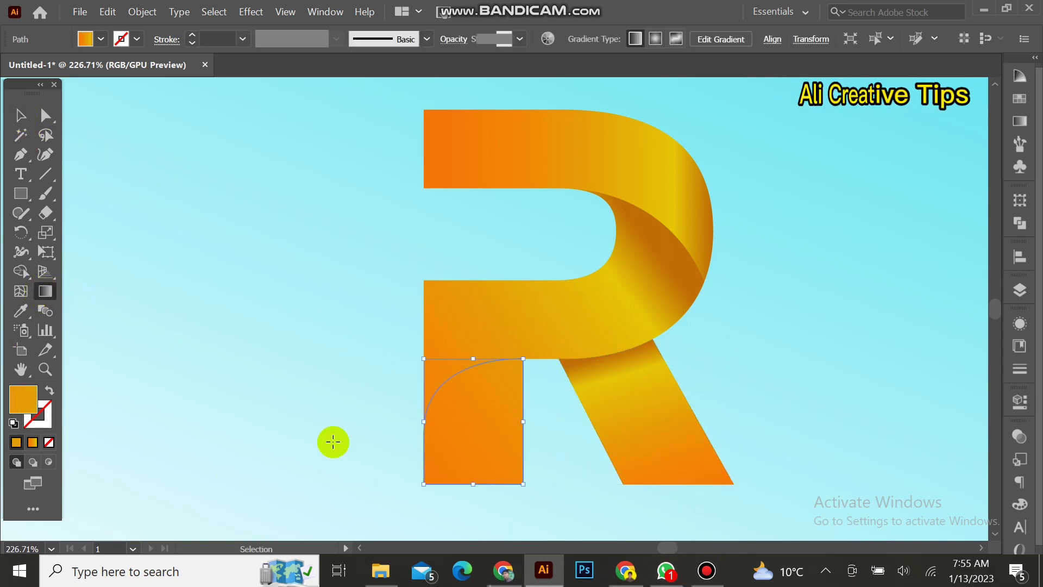
{"action": "left_click_drag", "start_coordinate": [509, 510], "coordinate": [454, 389]}
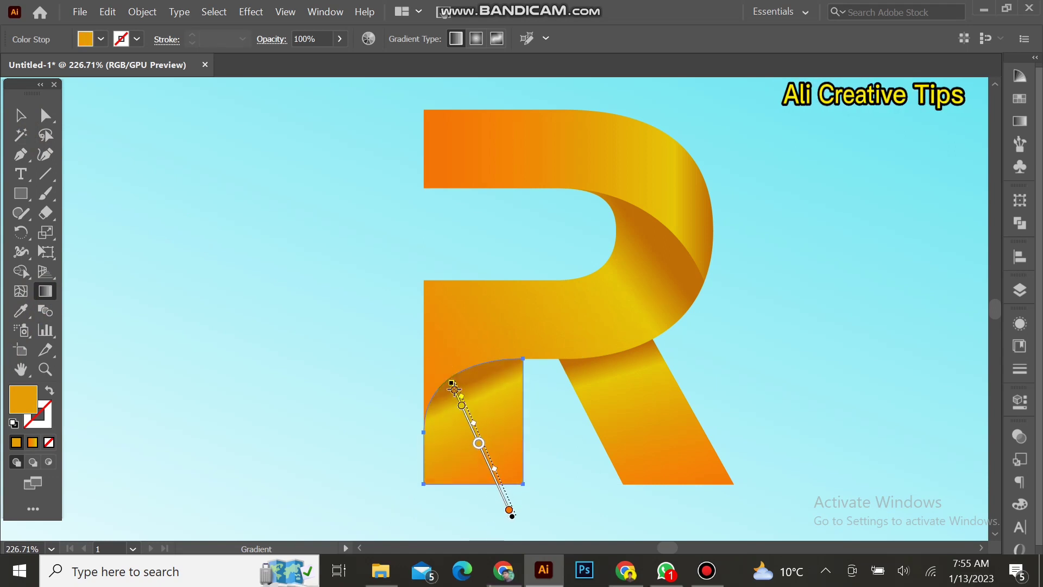
{"action": "left_click", "coordinate": [21, 116]}
{"action": "left_click", "coordinate": [158, 144]}
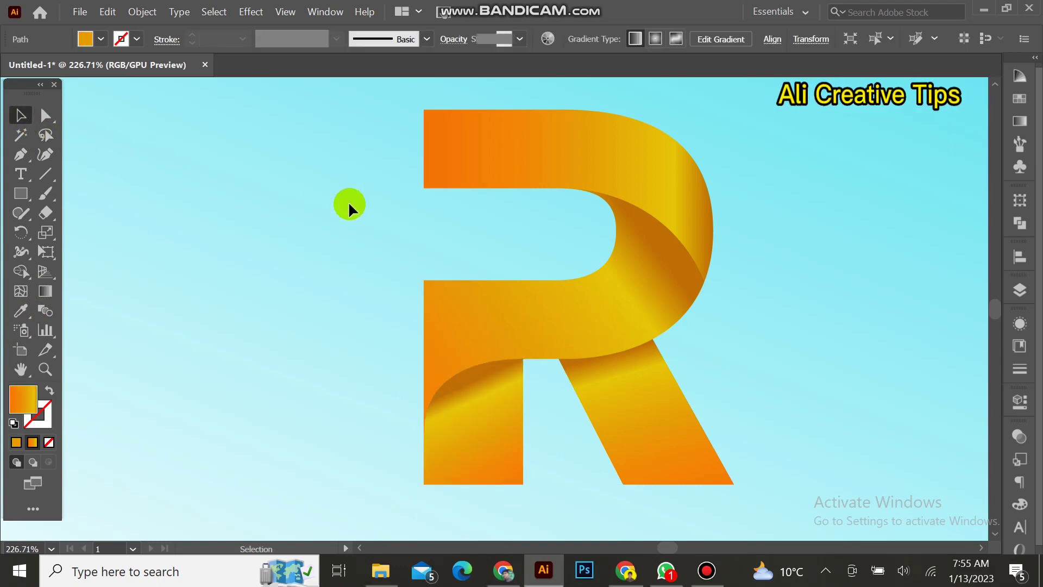
Step: Stretch the upper bowl shape's gradient horizontally from well left of the R to just past the bowl's right edge
{"action": "scroll", "coordinate": [347, 201], "scroll_direction": "up", "scroll_amount": 2}
{"action": "left_click", "coordinate": [489, 204]}
{"action": "left_click", "coordinate": [45, 291]}
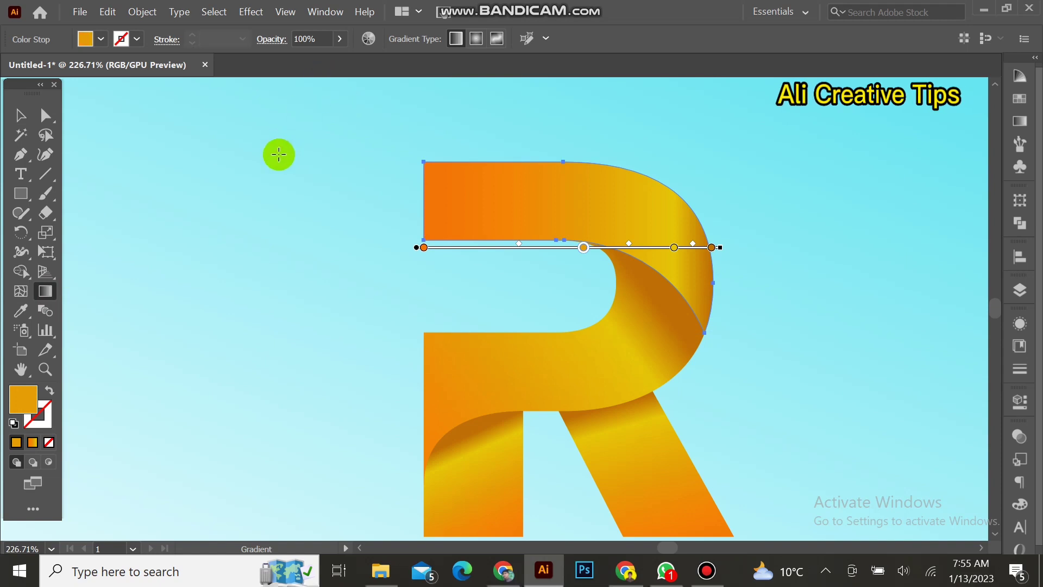
{"action": "left_click_drag", "start_coordinate": [262, 172], "coordinate": [725, 172]}
{"action": "left_click", "coordinate": [11, 121]}
{"action": "left_click", "coordinate": [392, 212]}
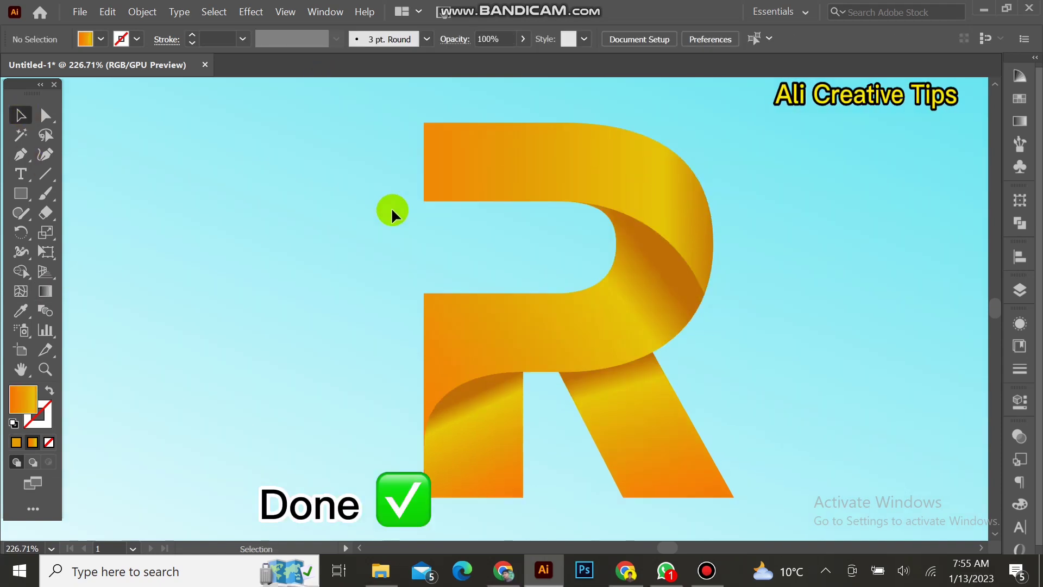